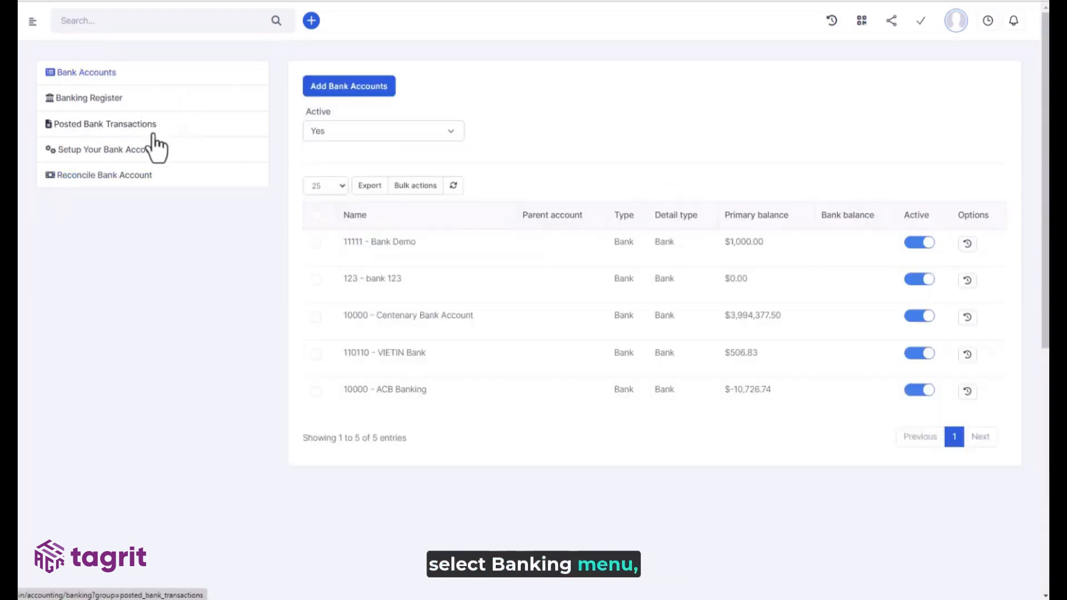
# - Open the bank setup and select 10000 - Centenary Bank Account in place of 11111 - Bank Demo, with Plaid environment settings shown
pyautogui.click(118, 156)
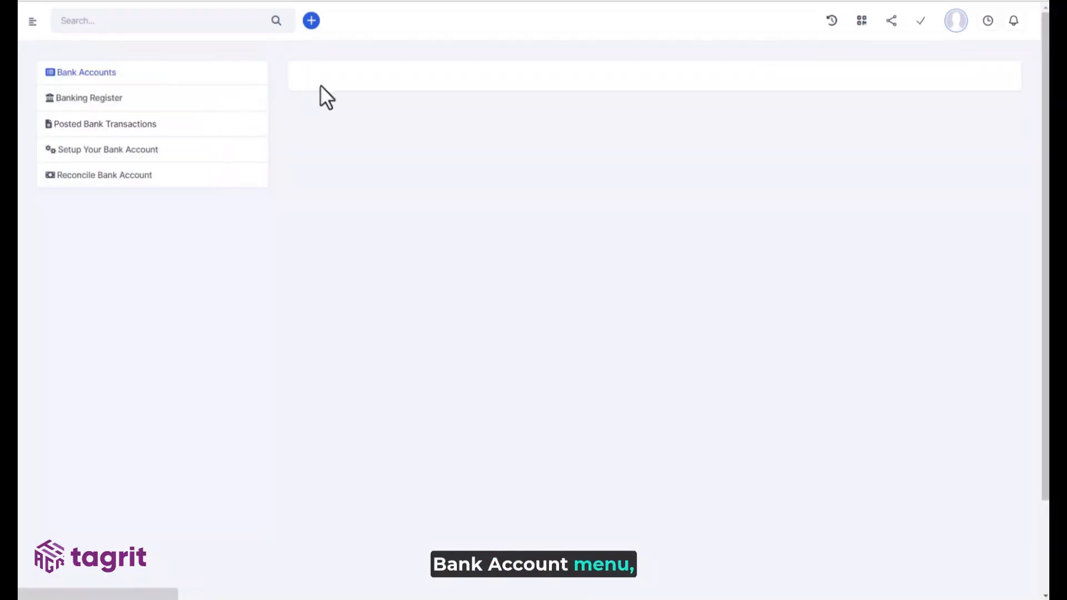
pyautogui.click(338, 86)
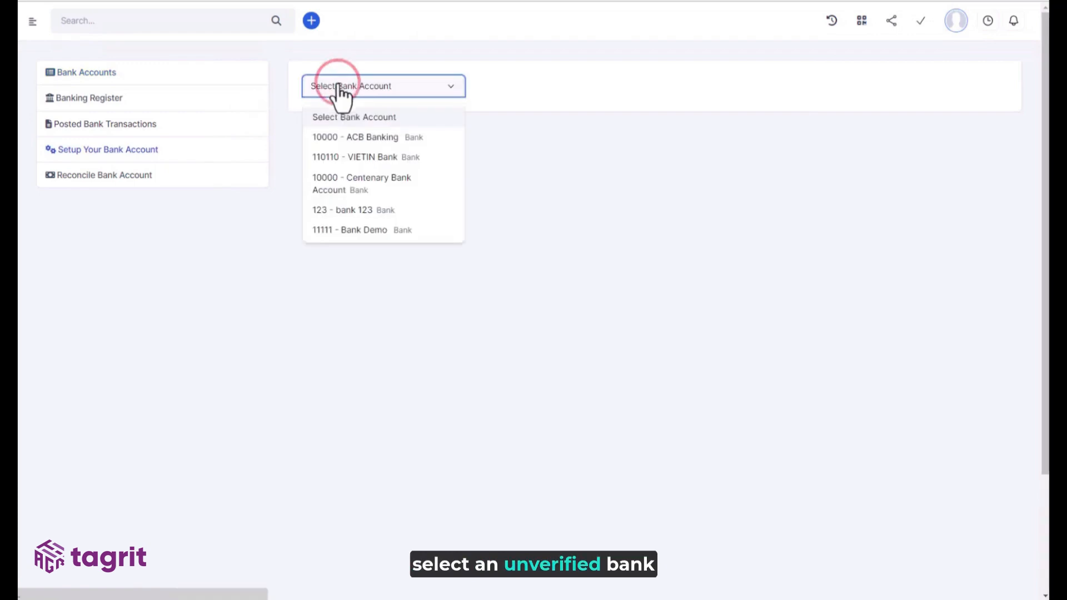
pyautogui.click(378, 230)
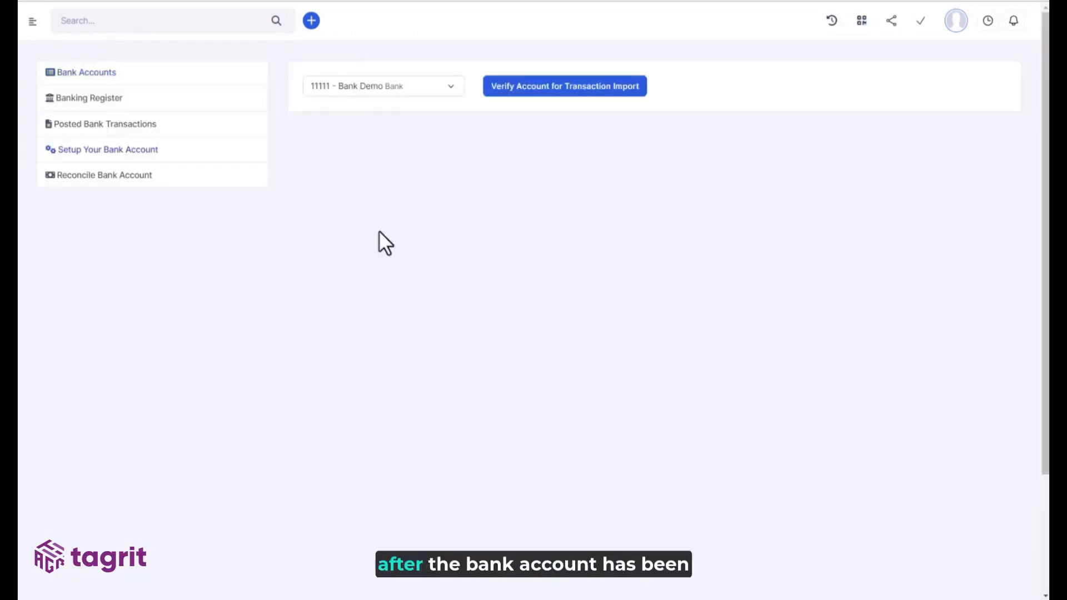
pyautogui.click(415, 88)
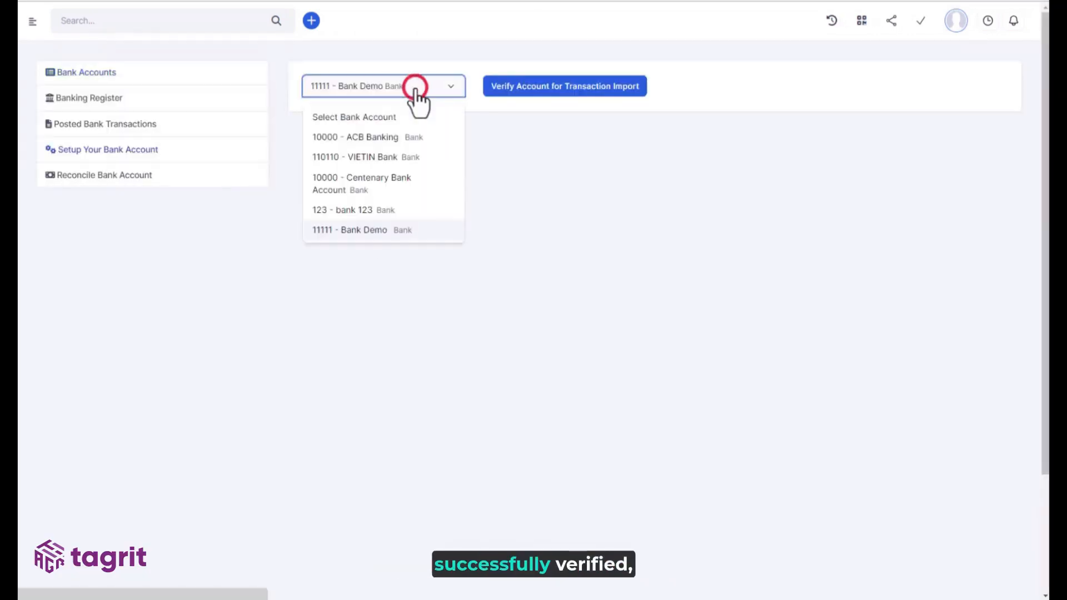
pyautogui.click(379, 184)
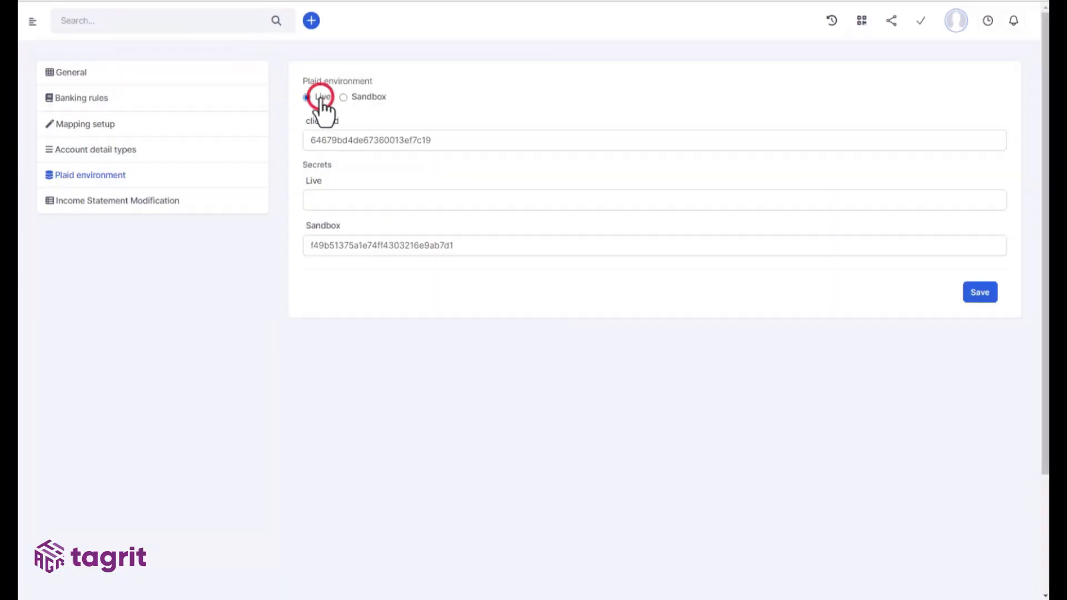
pyautogui.click(321, 99)
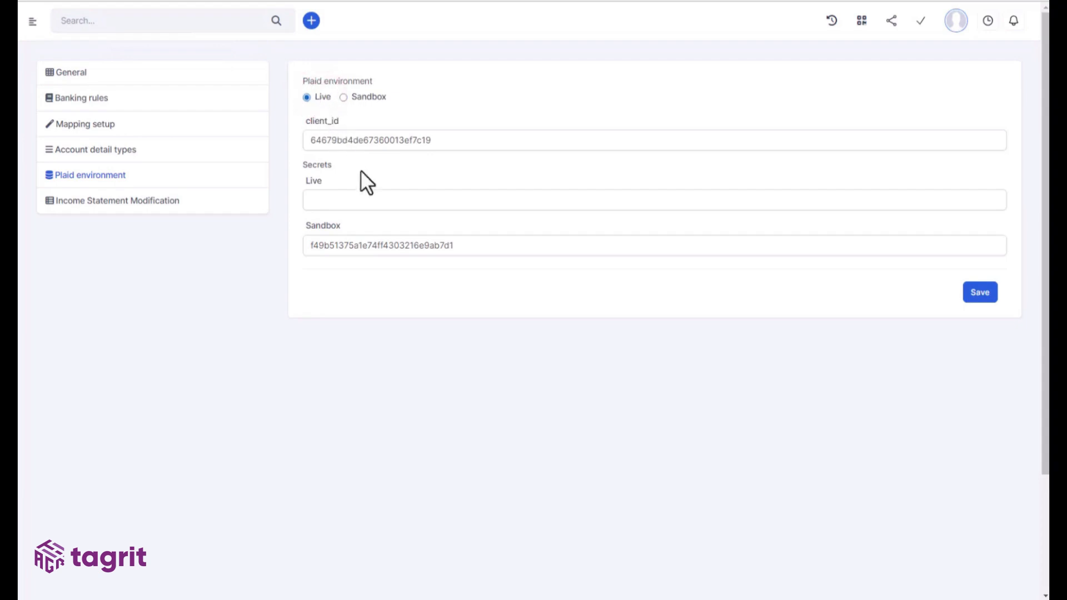
# - Review the client_id and Live secret fields, then select Sandbox as the Plaid environment
pyautogui.click(395, 141)
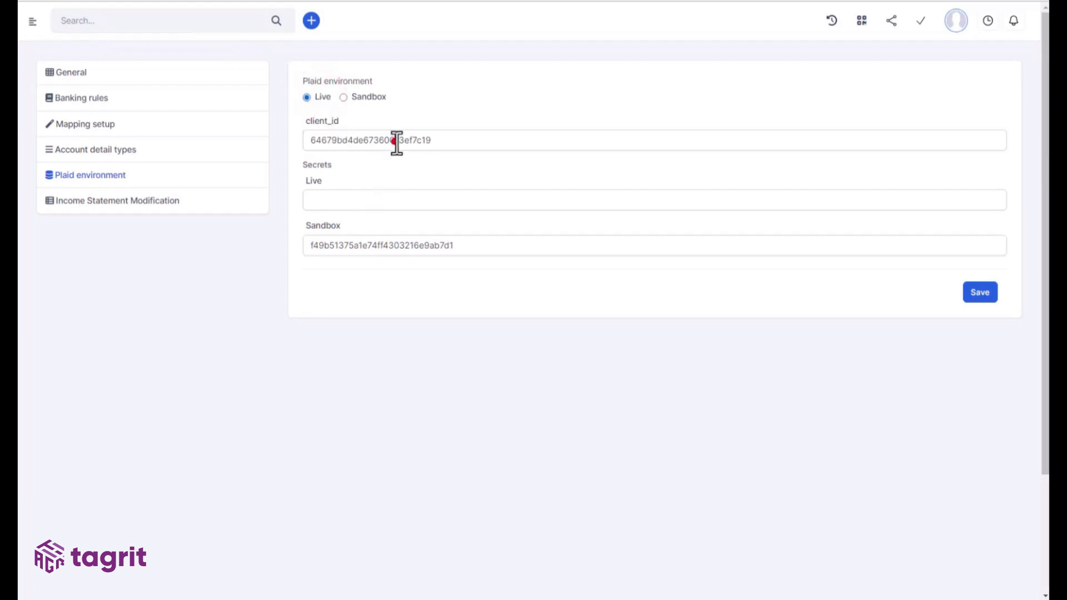
pyautogui.click(401, 203)
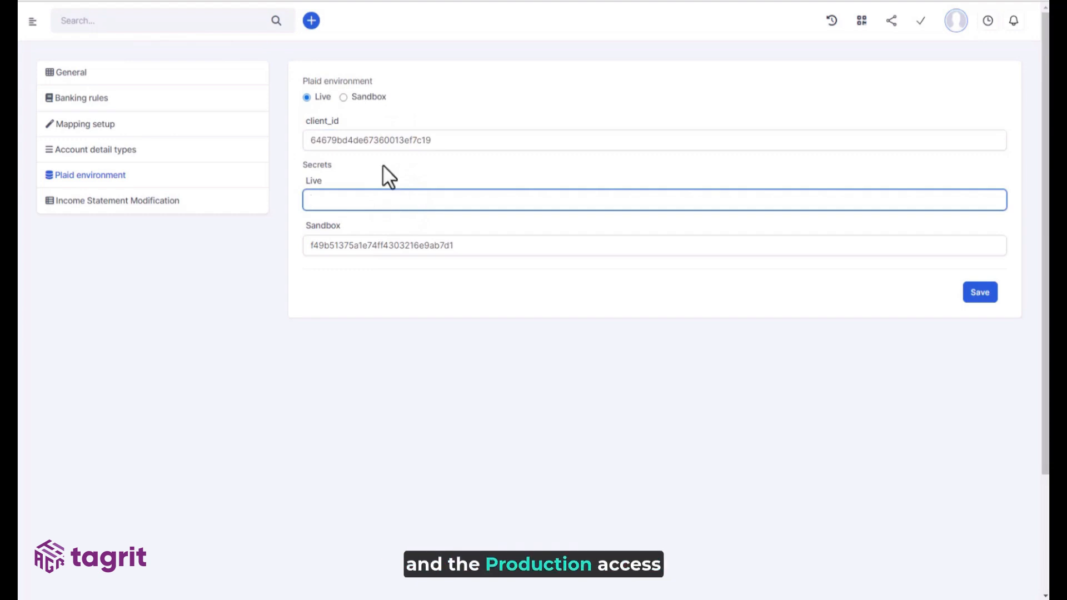
pyautogui.click(364, 98)
# - Inspect the client_id, empty Live secret and Sandbox secret fields
pyautogui.click(385, 139)
pyautogui.click(415, 249)
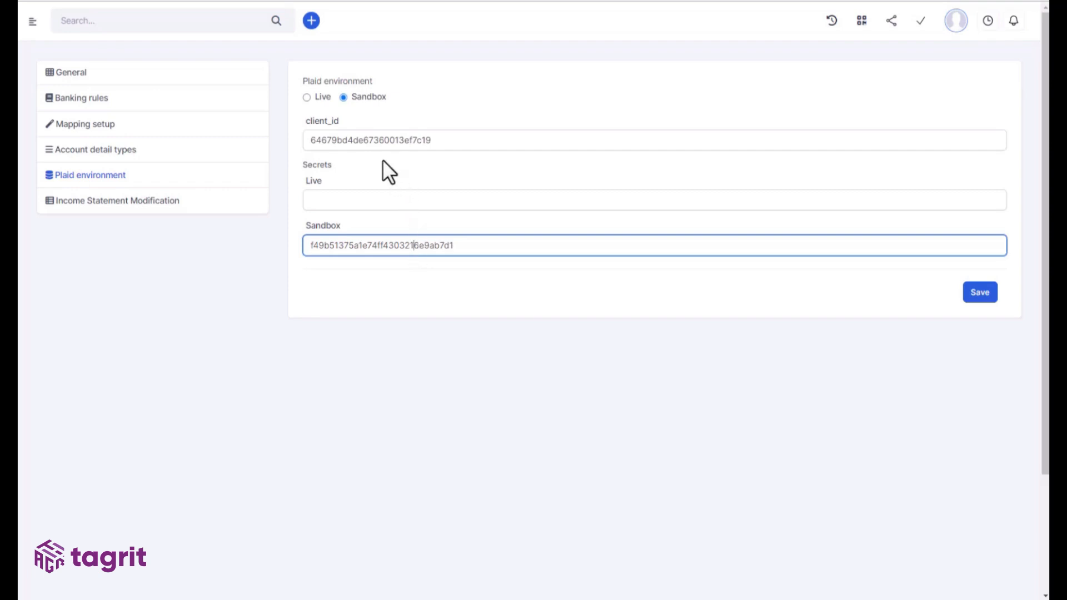
pyautogui.click(353, 141)
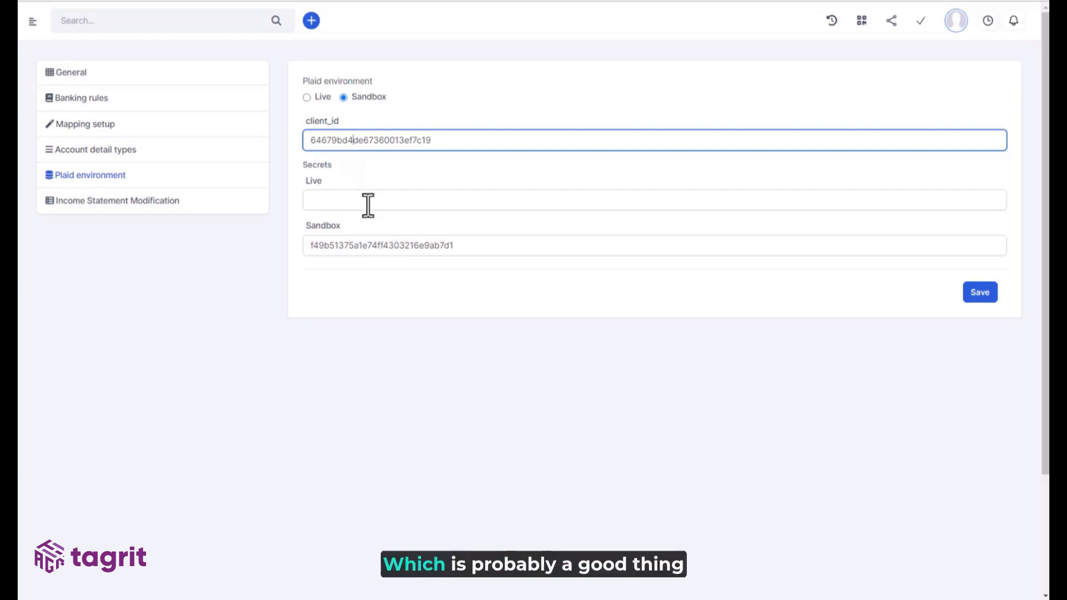
pyautogui.click(325, 202)
pyautogui.click(370, 245)
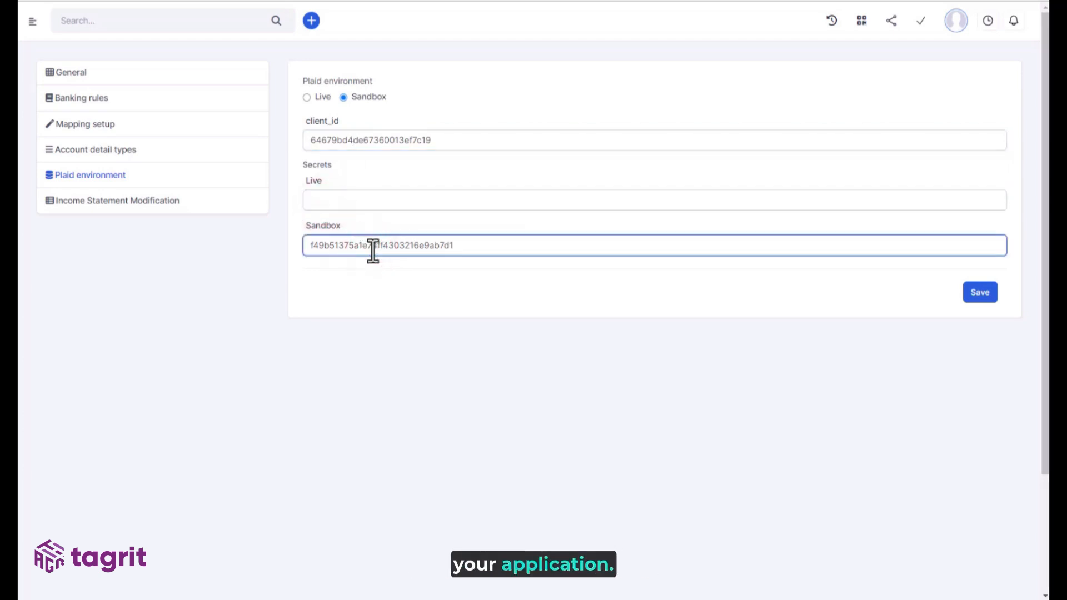
pyautogui.click(370, 208)
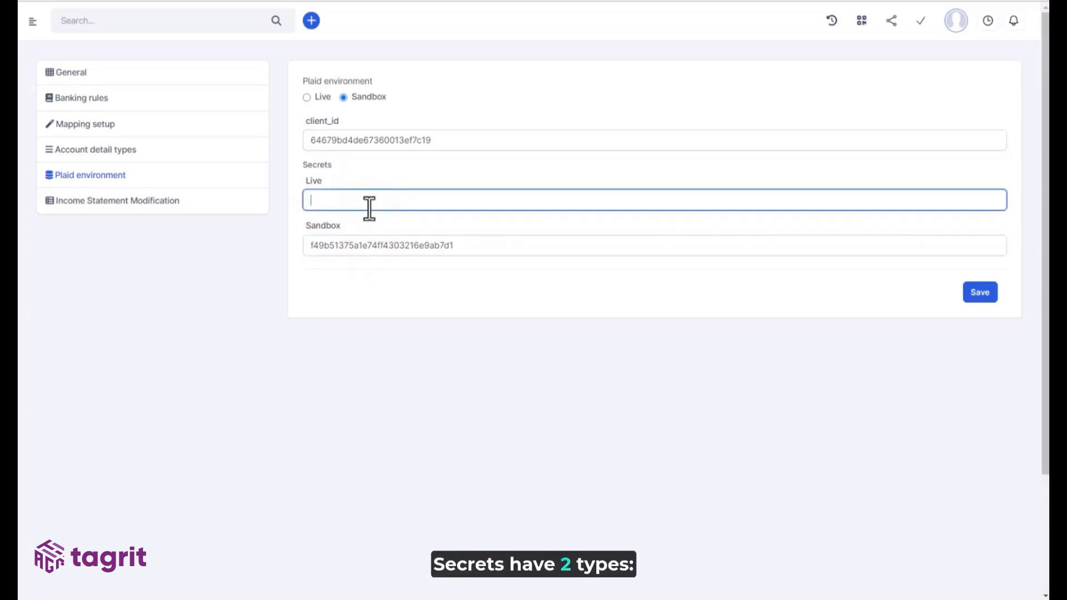
pyautogui.click(383, 245)
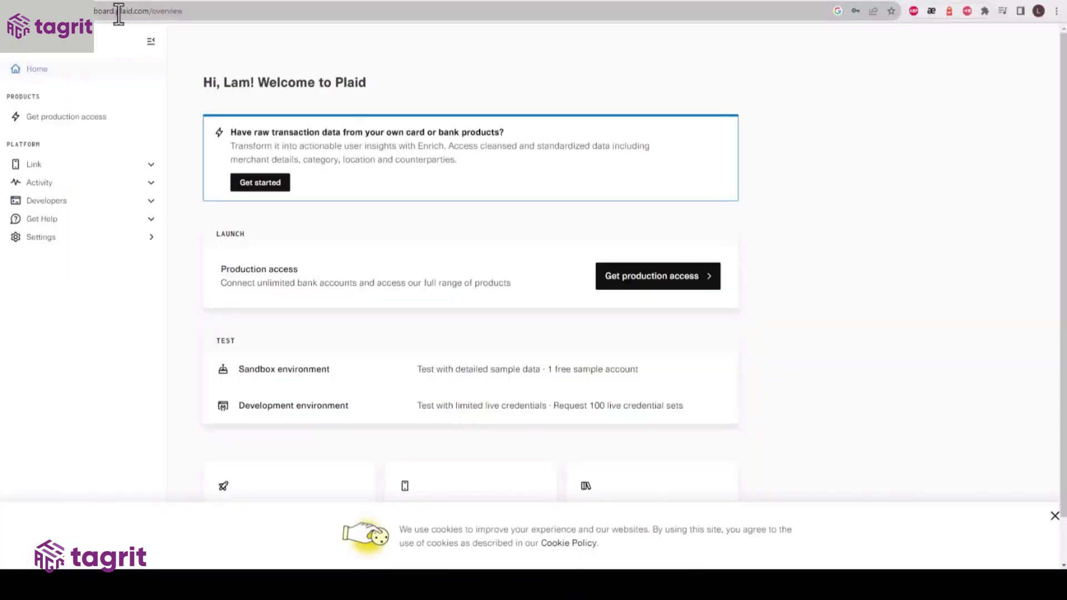
# - Check the plaid.com dashboard address, then open the Developers > Keys page
pyautogui.click(119, 11)
pyautogui.moveTo(120, 11); pyautogui.dragTo(195, 15)
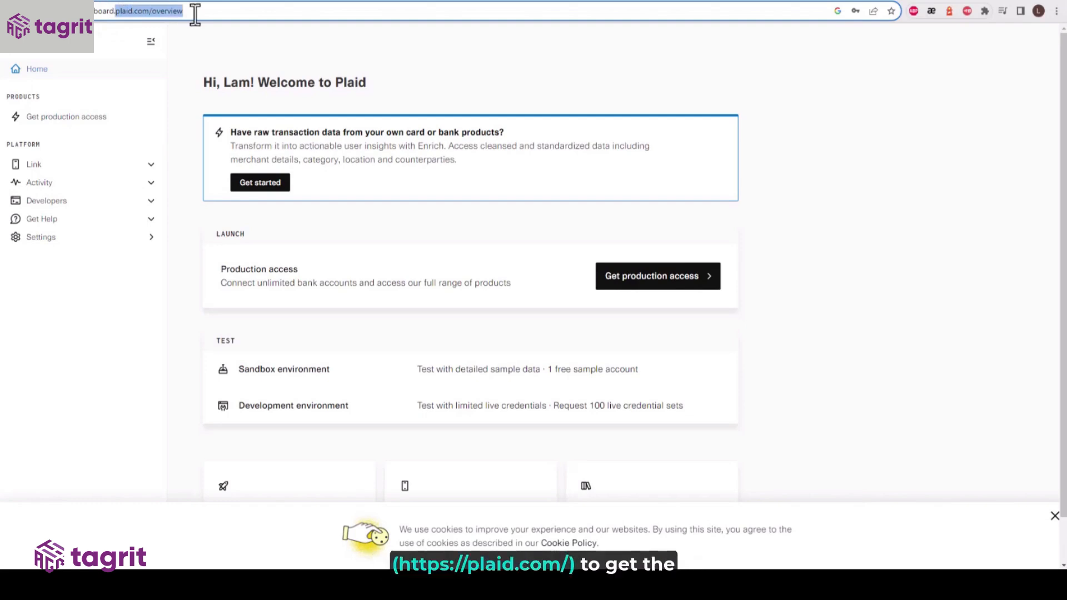
pyautogui.click(214, 41)
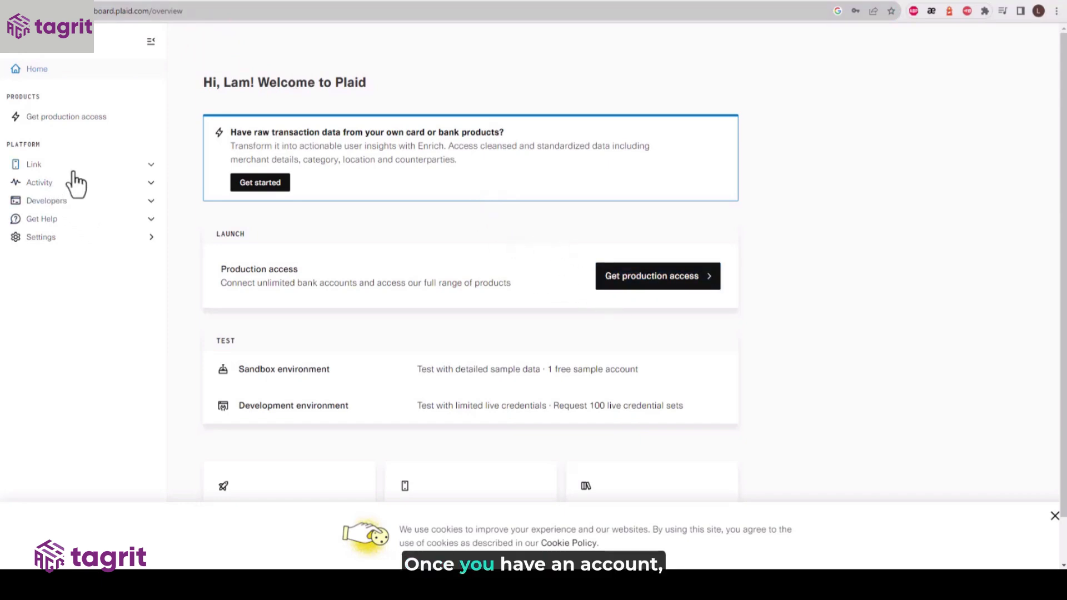
pyautogui.click(71, 199)
pyautogui.click(53, 239)
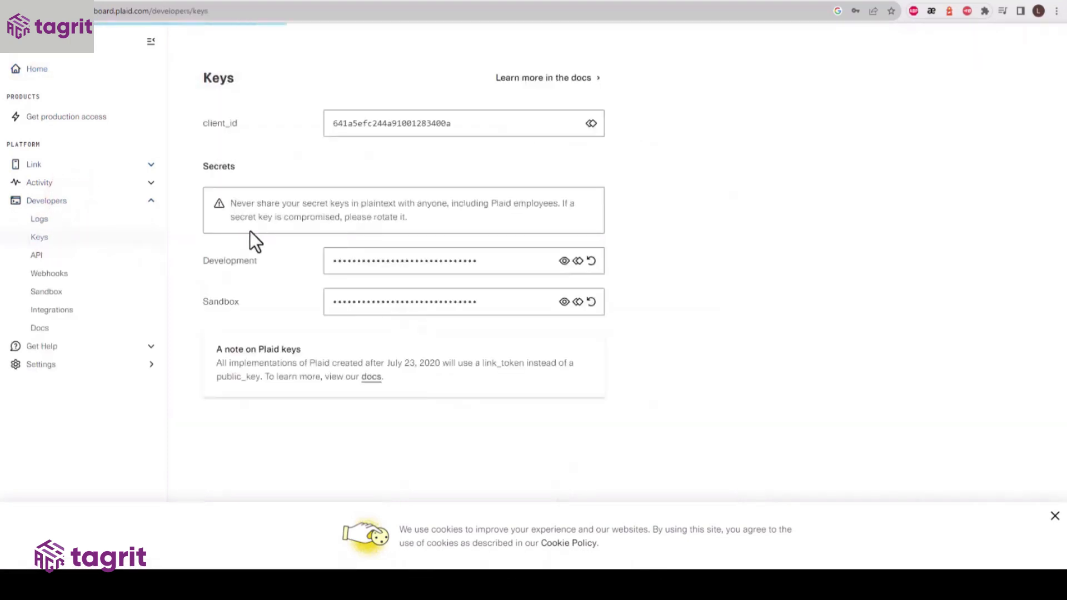
# - Copy the Plaid client_id and Sandbox secret from the Keys page into the CRM's Plaid settings
pyautogui.click(593, 122)
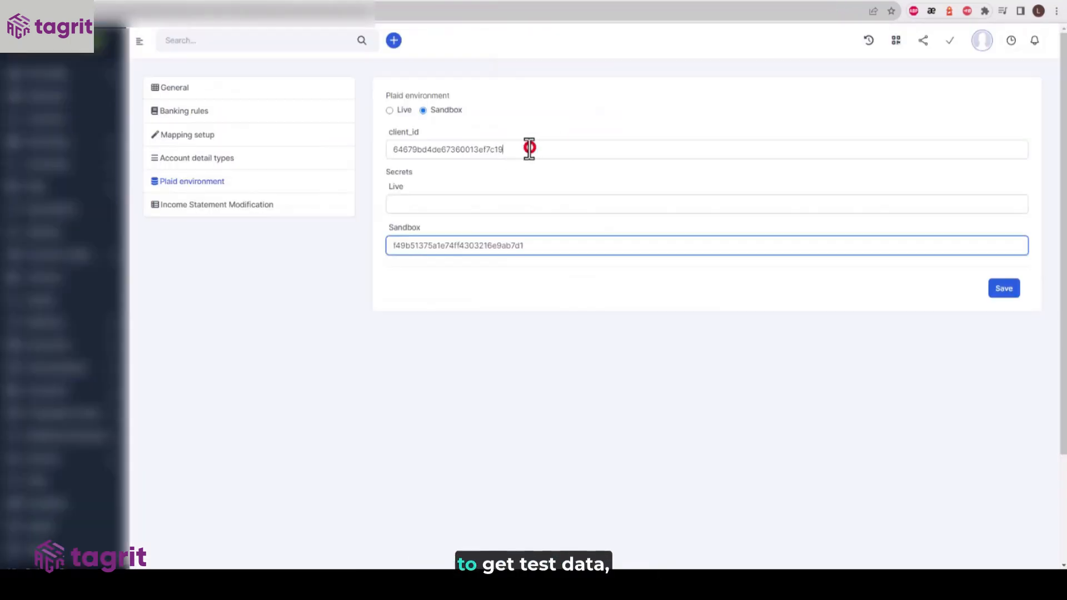
pyautogui.doubleClick(528, 149)
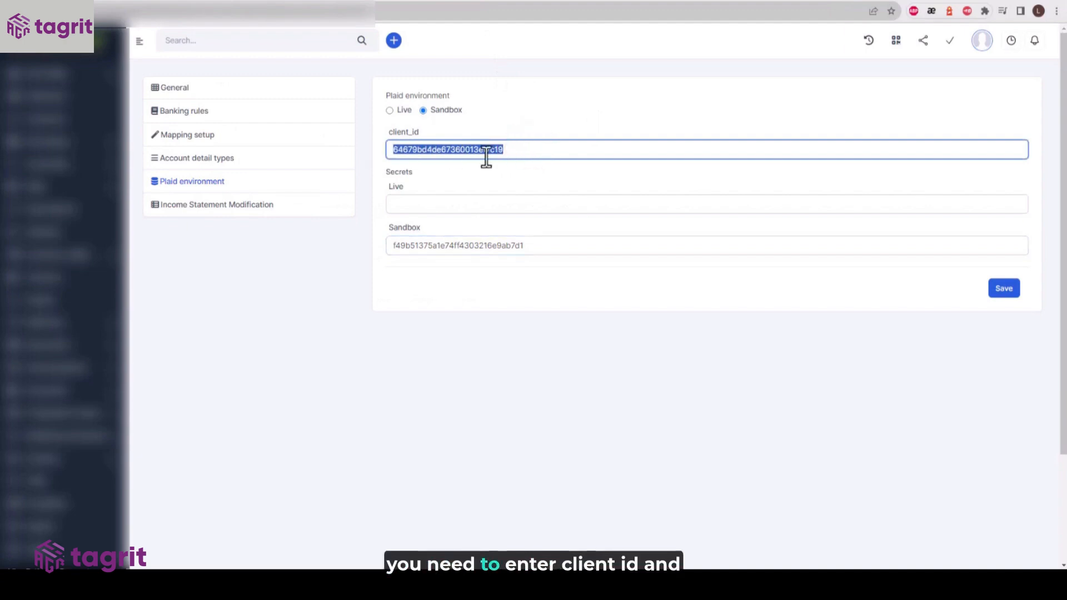
pyautogui.hotkey('ctrl', 'v')
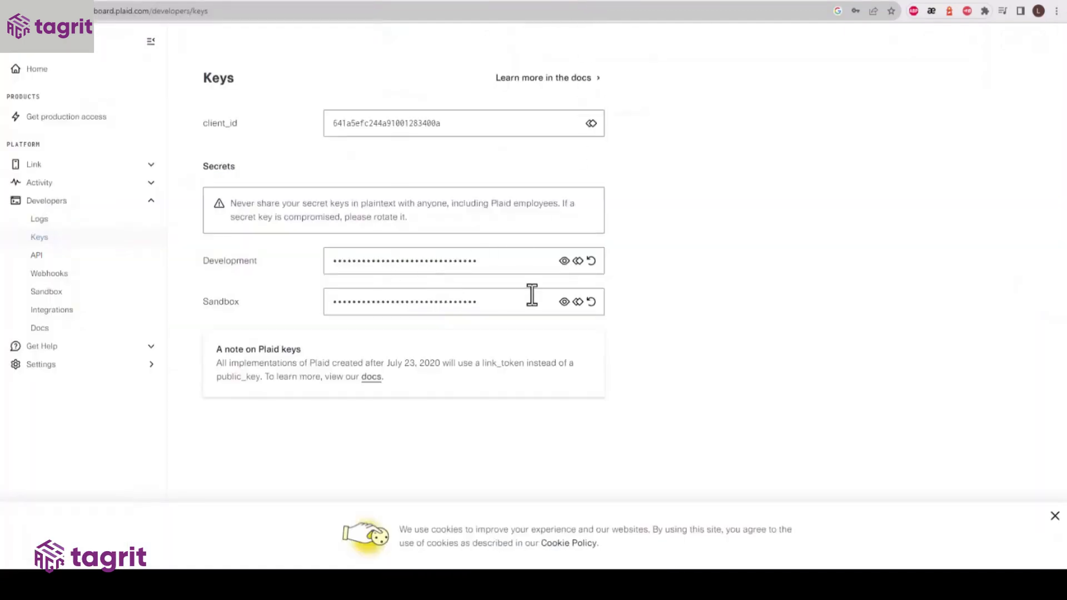
pyautogui.click(565, 302)
pyautogui.click(579, 302)
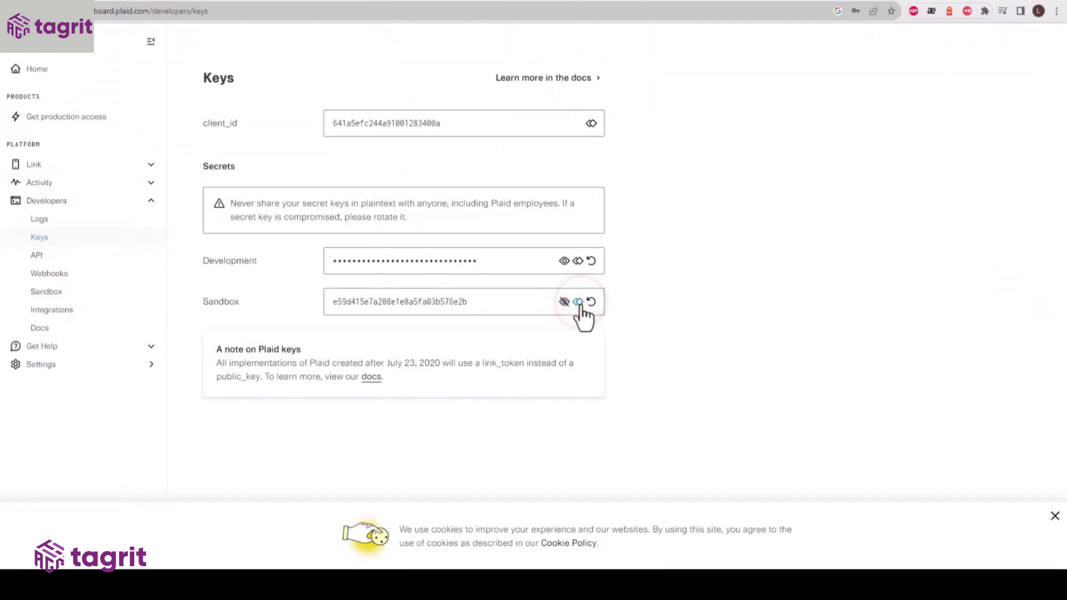
pyautogui.click(564, 302)
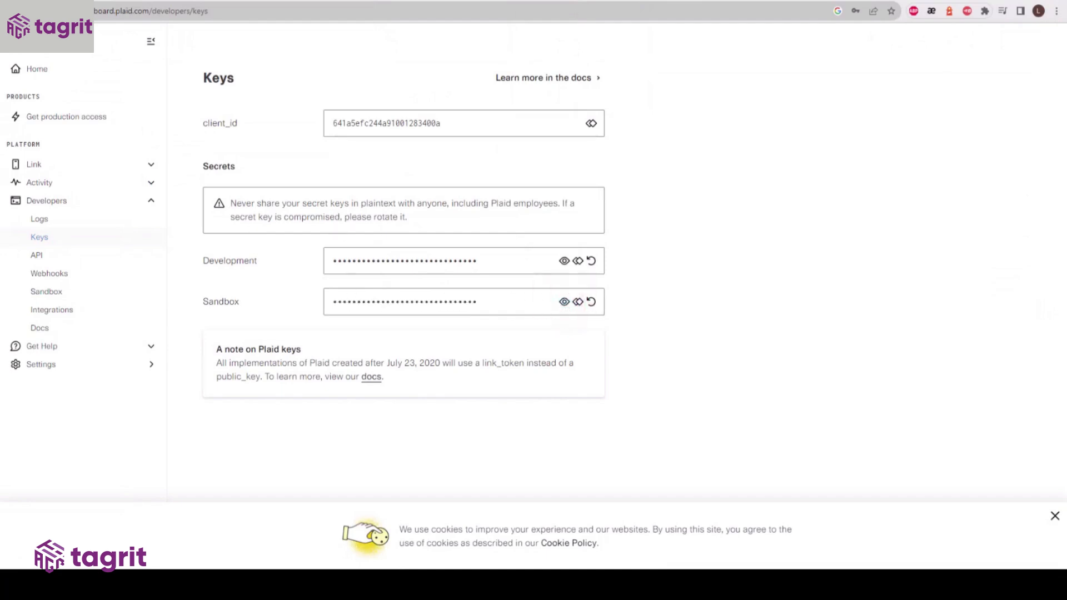
pyautogui.click(481, 2)
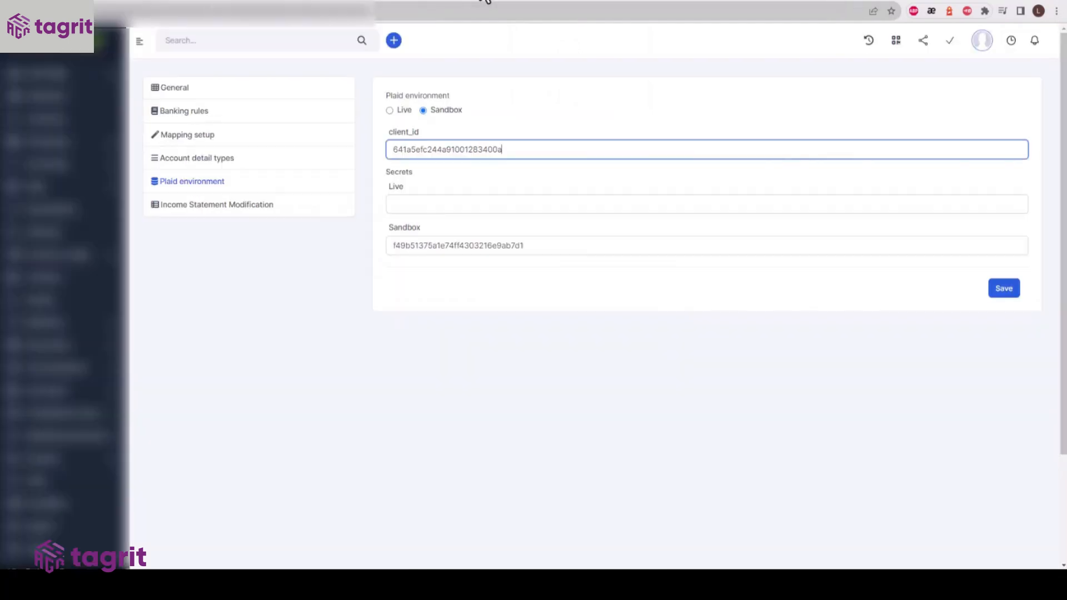
pyautogui.doubleClick(453, 245)
pyautogui.hotkey('ctrl', 'v')
pyautogui.click(403, 110)
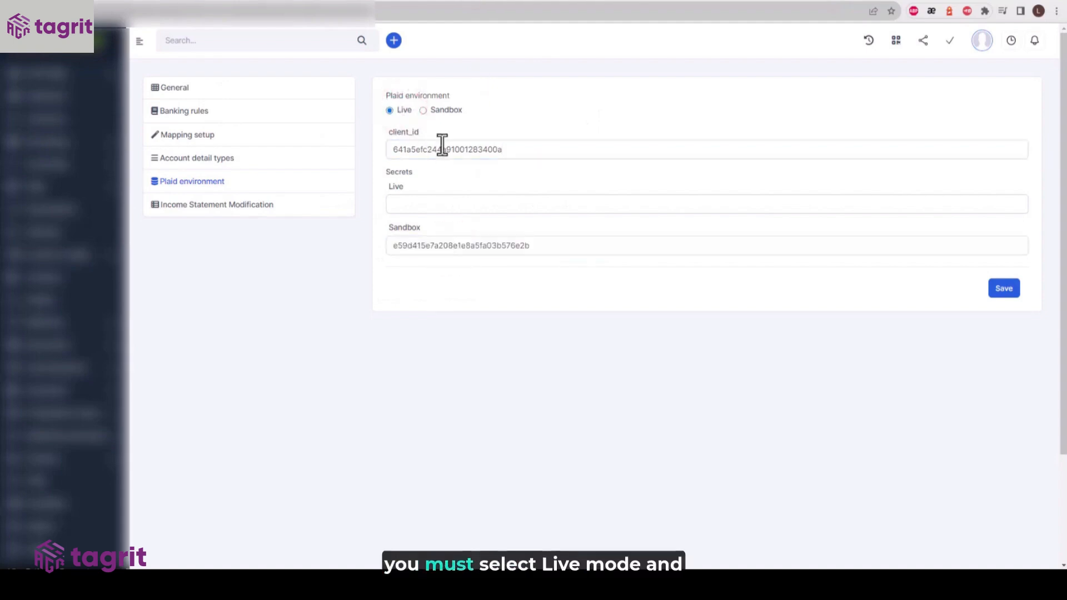
# - Begin the production access request in the Plaid dashboard
pyautogui.click(578, 1)
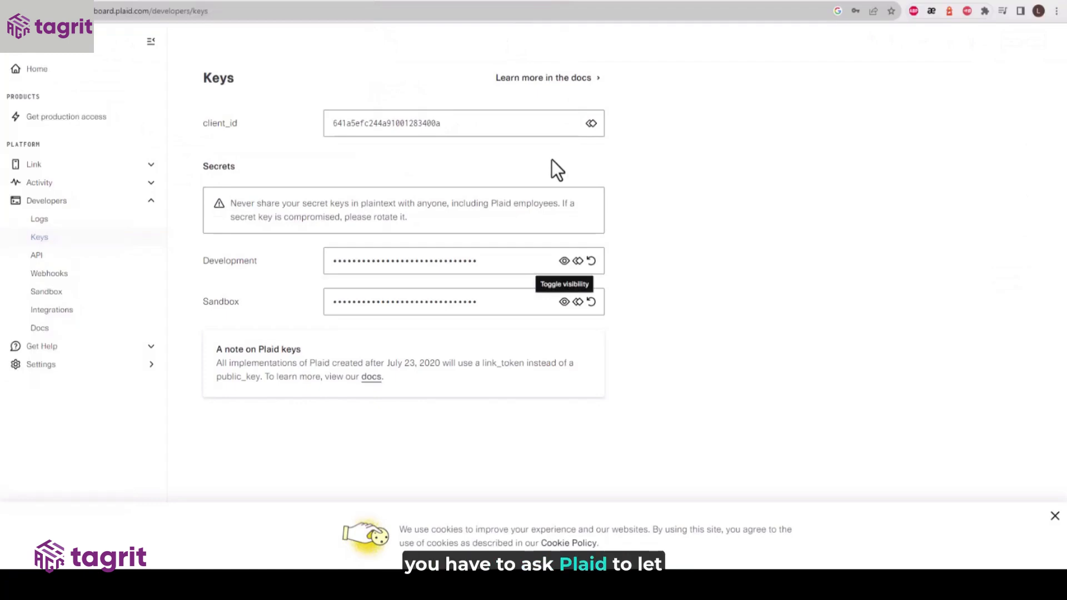
pyautogui.click(72, 116)
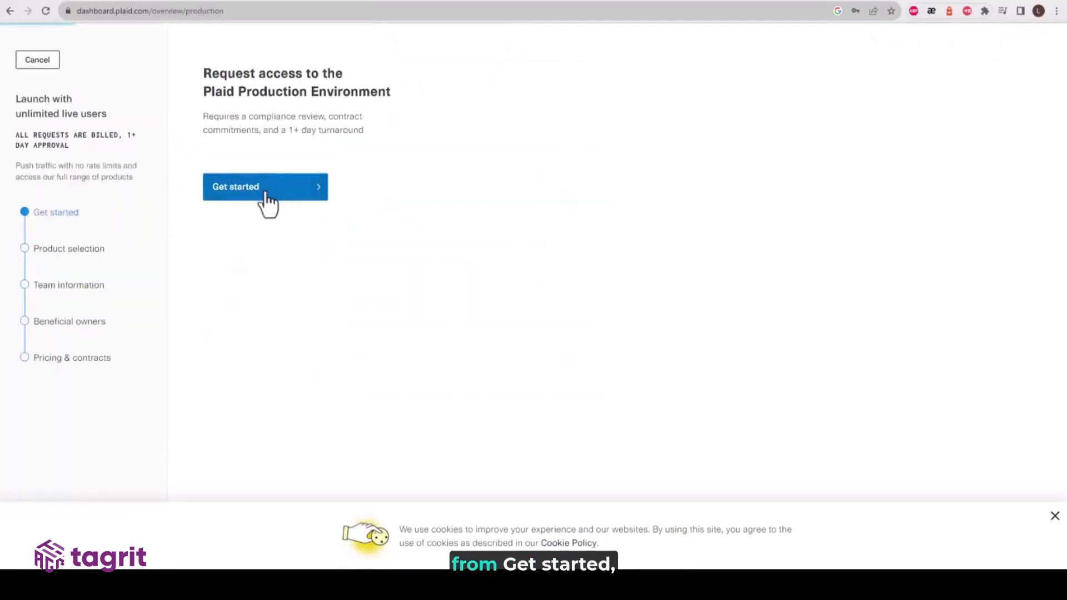
pyautogui.click(266, 192)
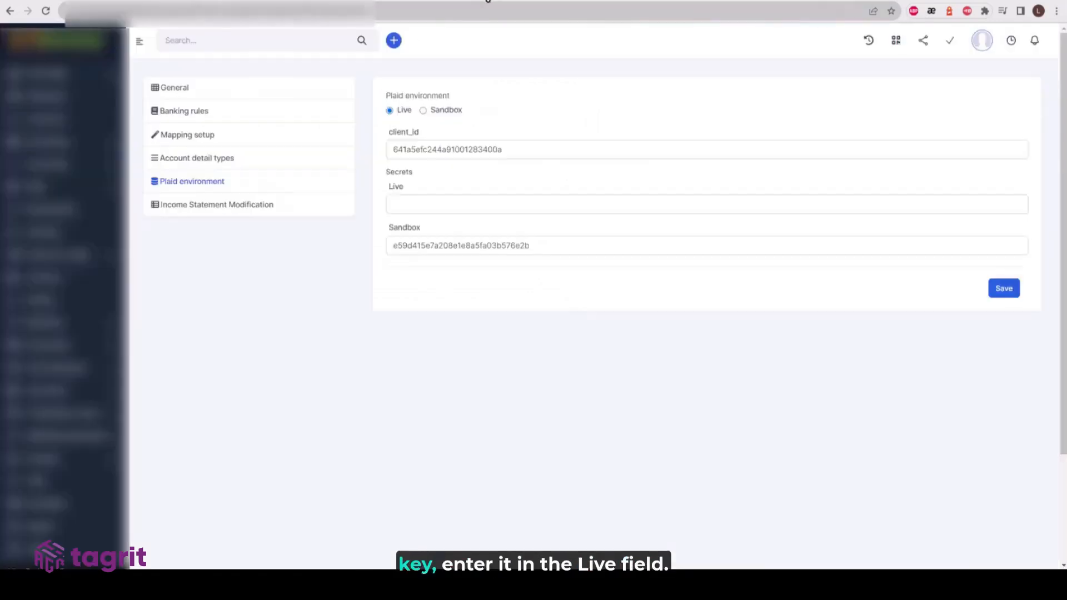
# - Set the CRM's Plaid environment to Sandbox and save the settings
pyautogui.click(436, 202)
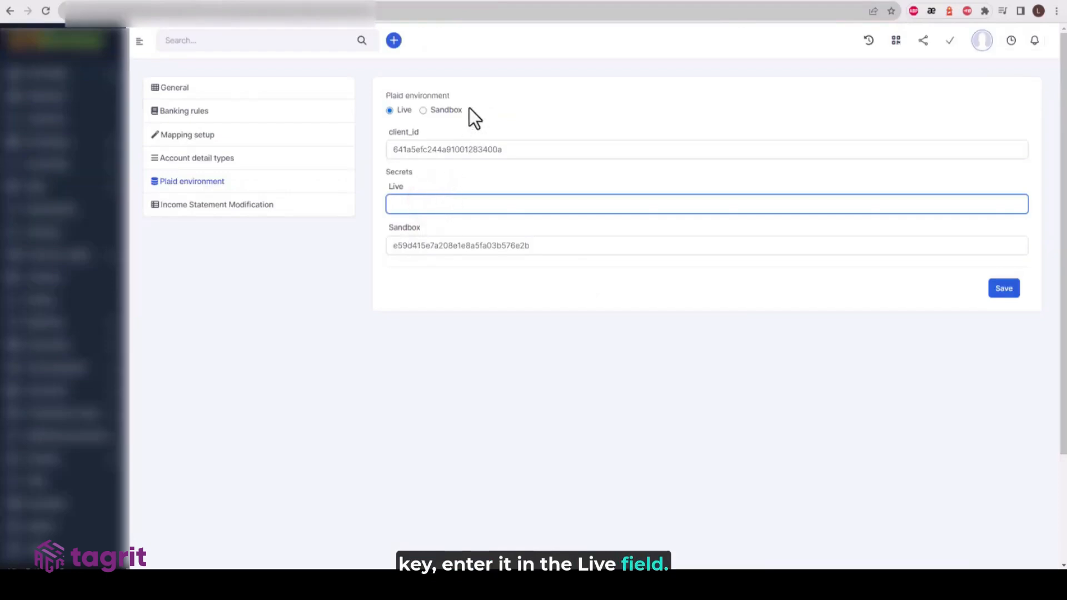
pyautogui.click(443, 111)
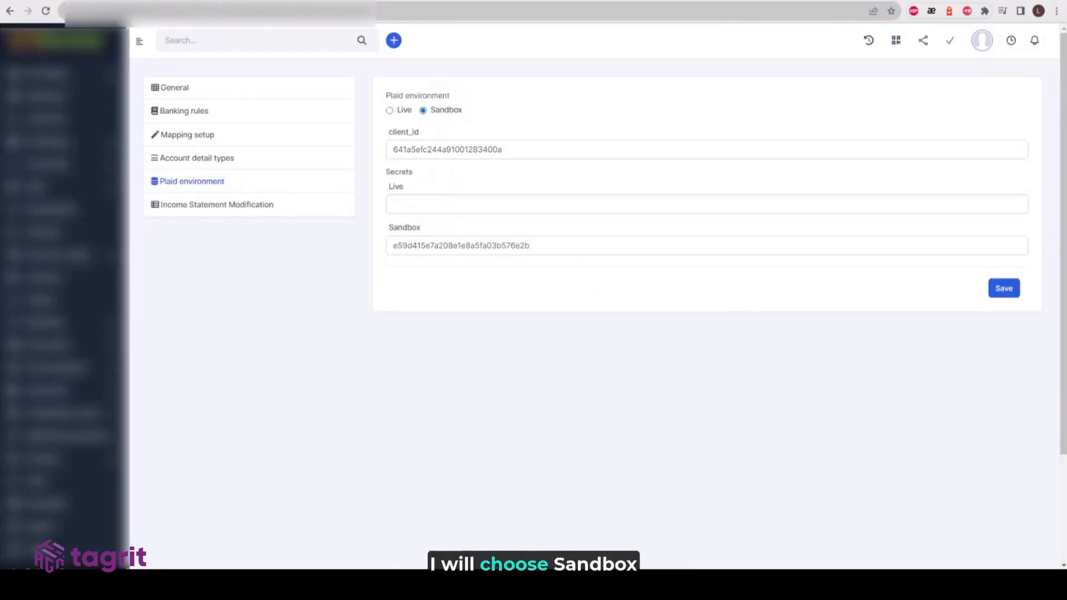
pyautogui.click(1008, 293)
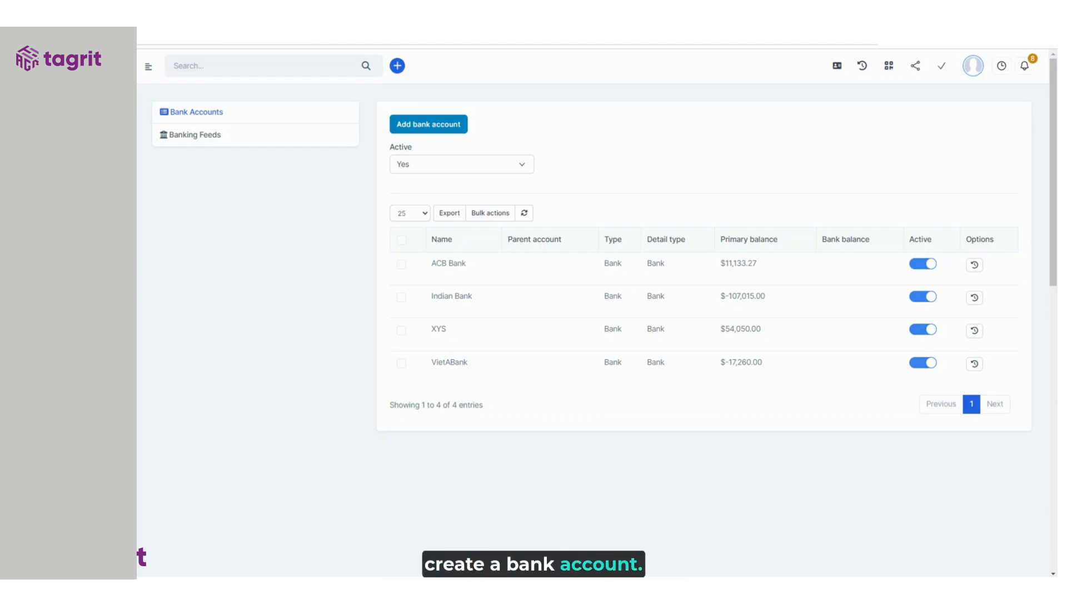
# - Select VietABank as the account in Banking Feeds
pyautogui.click(210, 142)
pyautogui.click(504, 133)
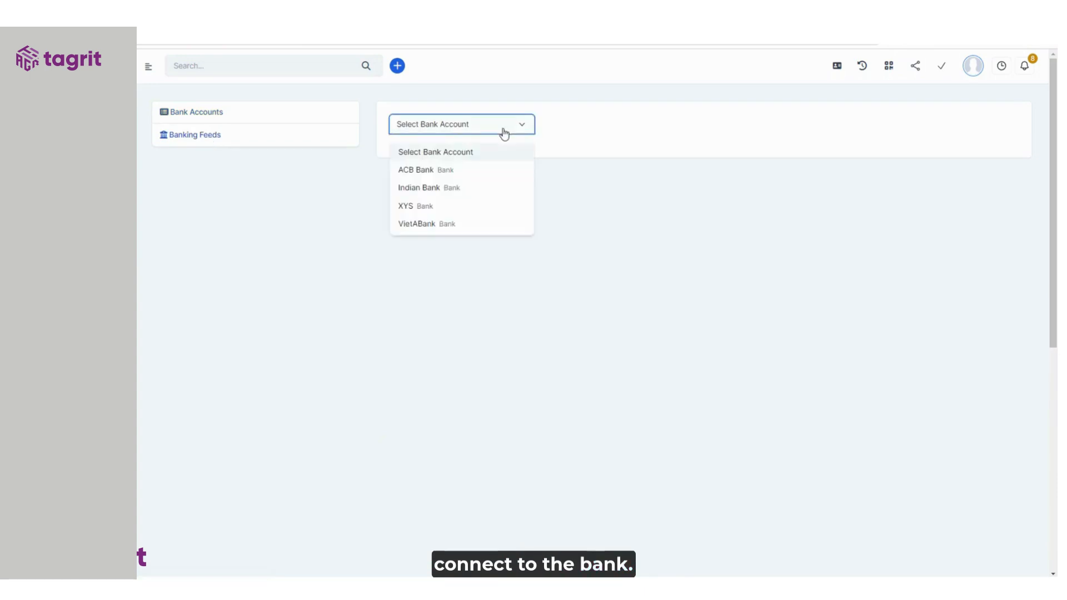
pyautogui.click(443, 224)
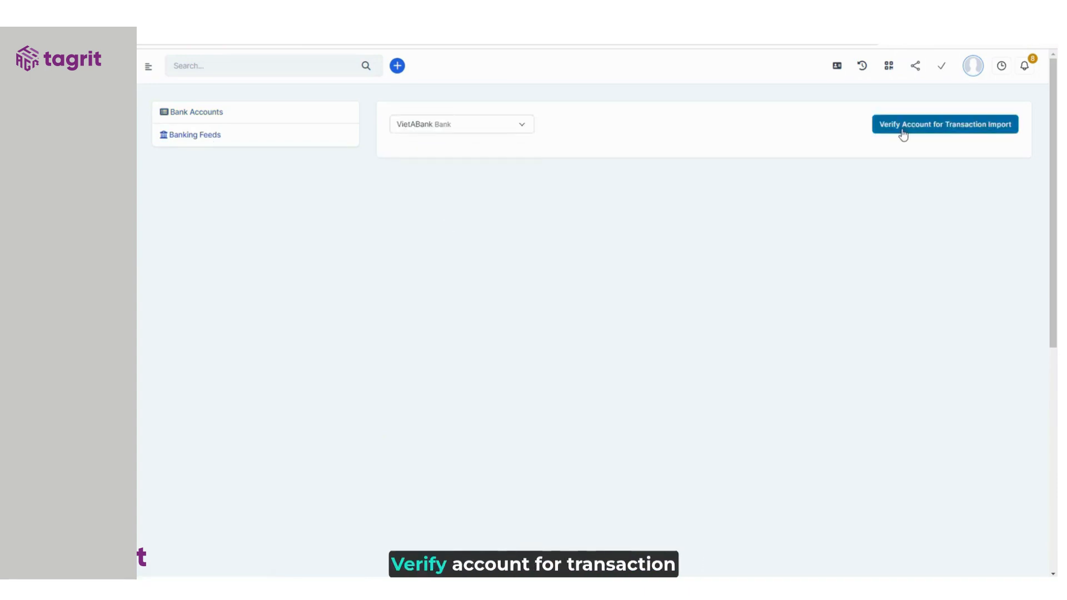
# - Start Plaid verification for transaction import, choose Wells Fargo, and bring up the bank sign-in window
pyautogui.click(902, 134)
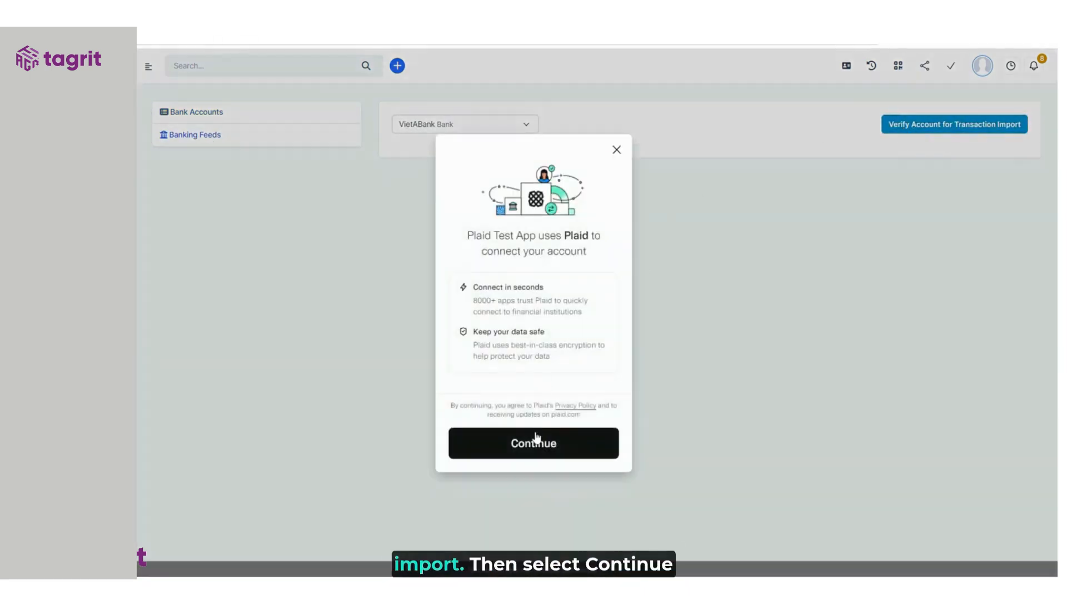
pyautogui.click(539, 447)
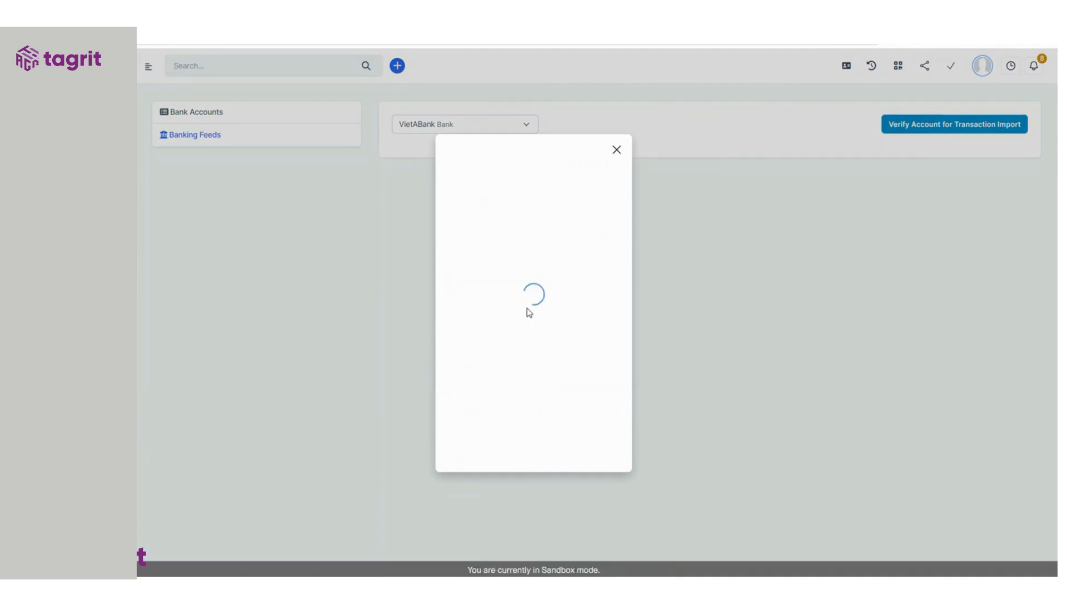
pyautogui.click(479, 305)
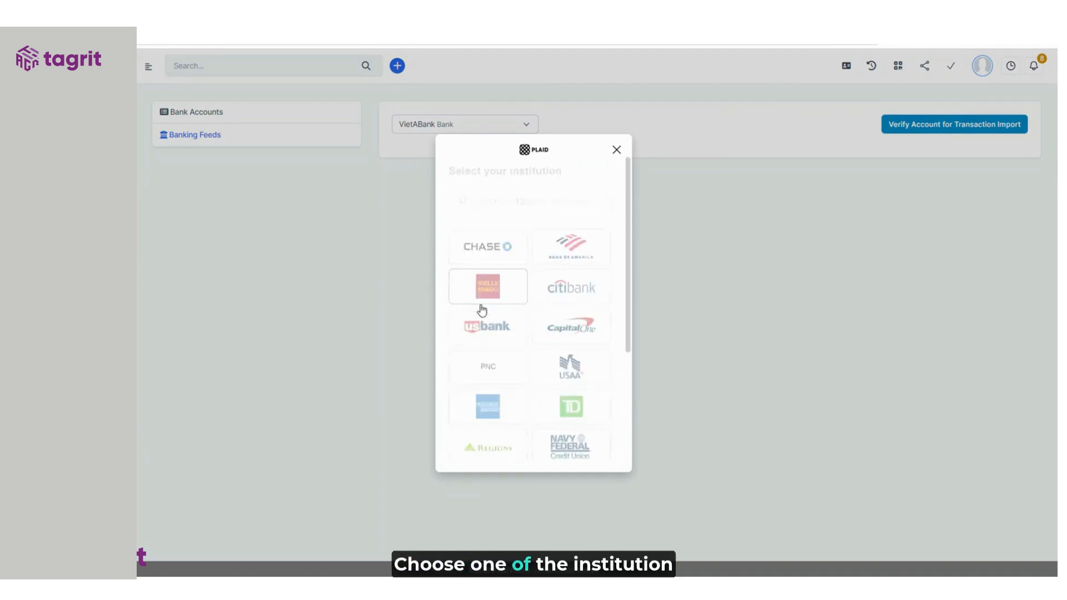
pyautogui.click(546, 443)
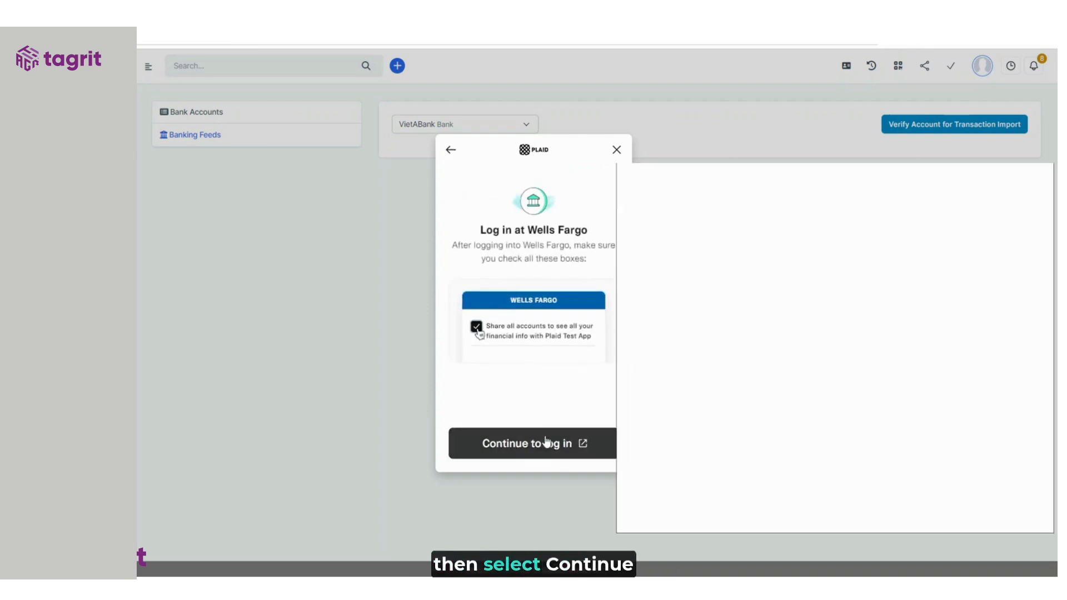
pyautogui.moveTo(898, 175); pyautogui.dragTo(815, 159)
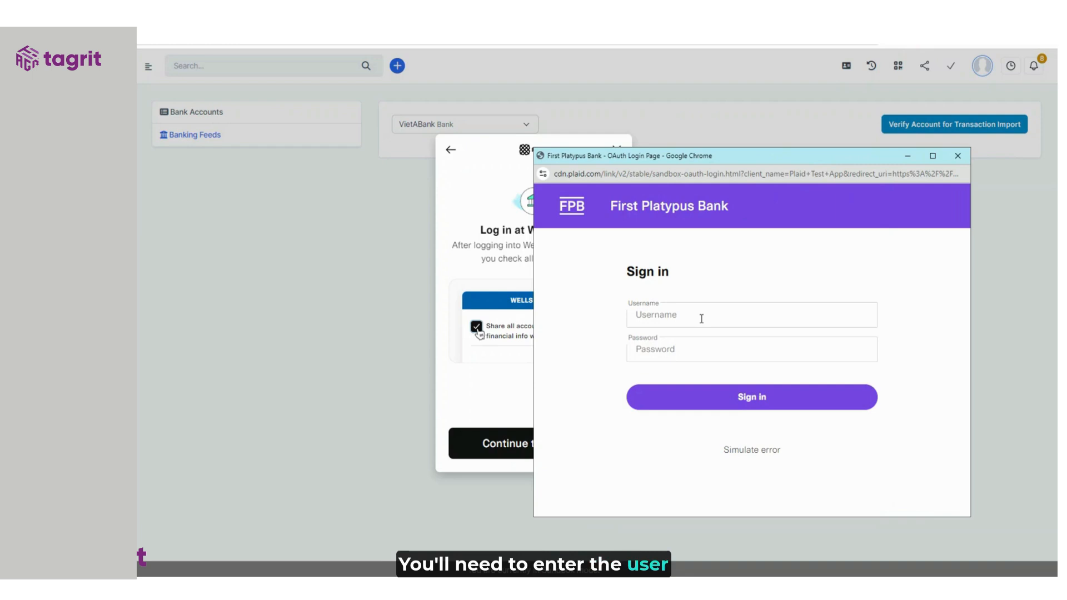
# - Sign in with sandbox username user_good and its test password, then submit the mobile verification code
pyautogui.click(701, 318)
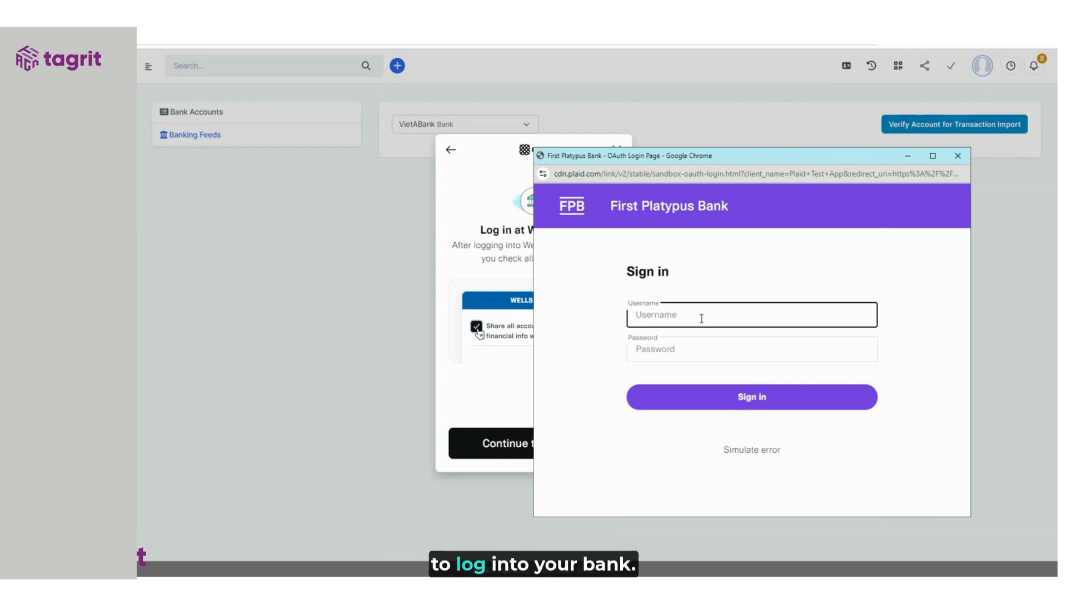
pyautogui.write('user_good')
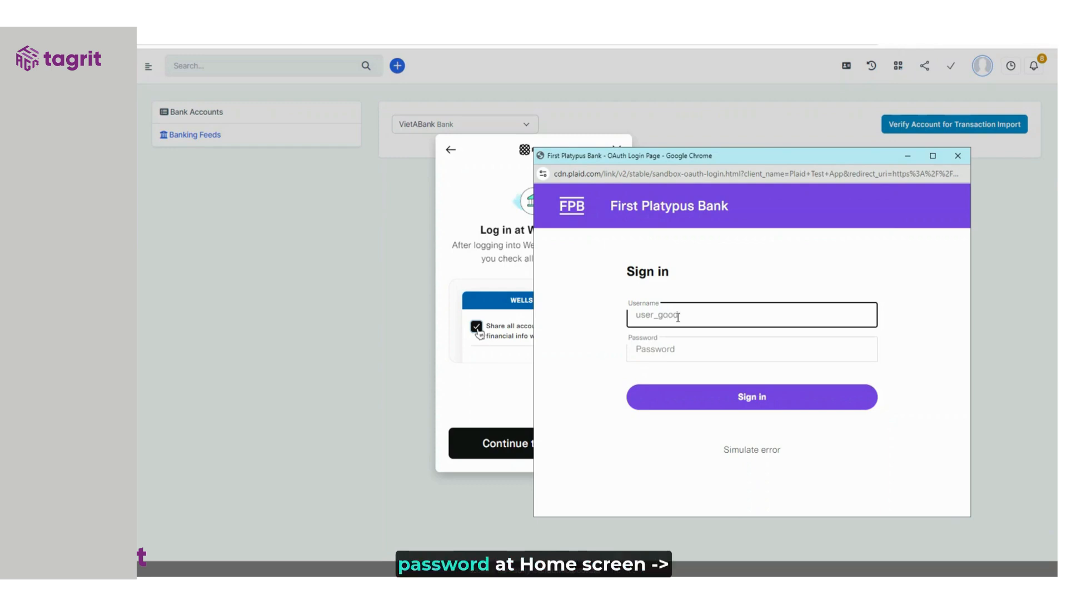
pyautogui.press('Tab')
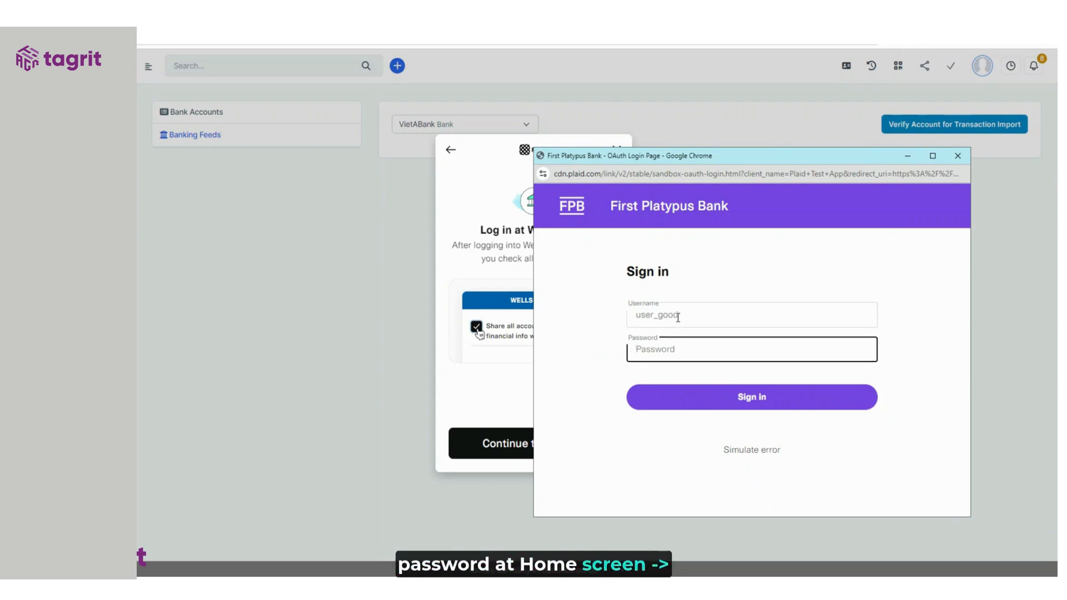
pyautogui.write('pass')
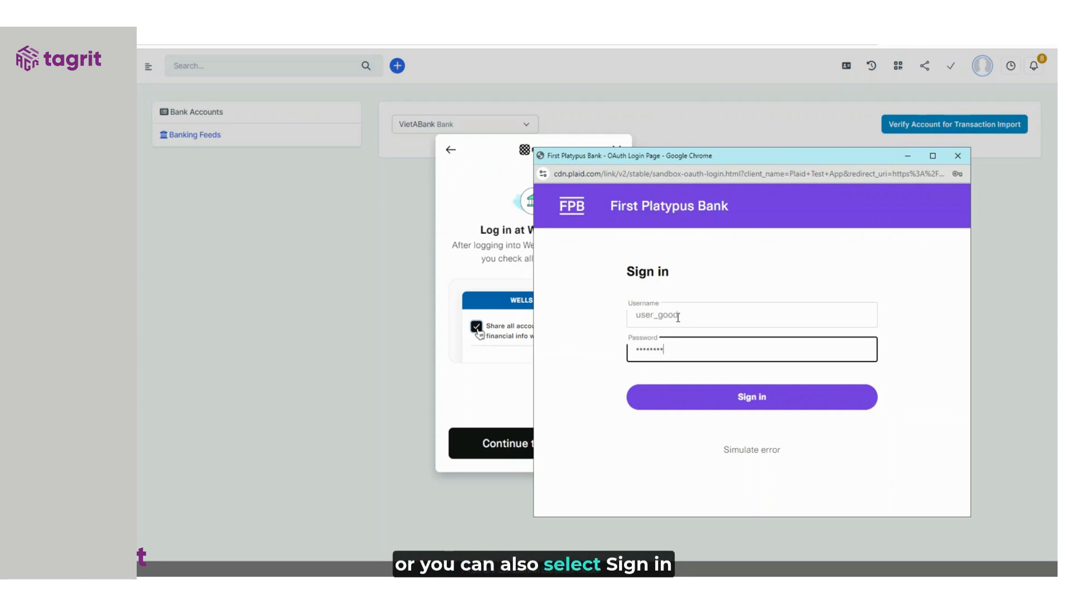
pyautogui.click(714, 409)
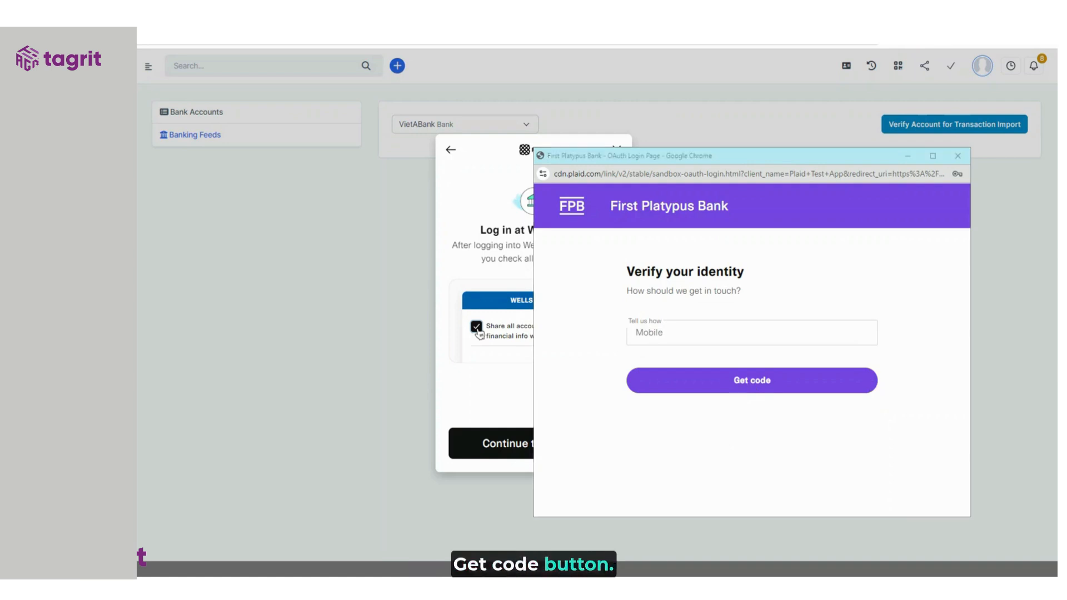
pyautogui.click(765, 380)
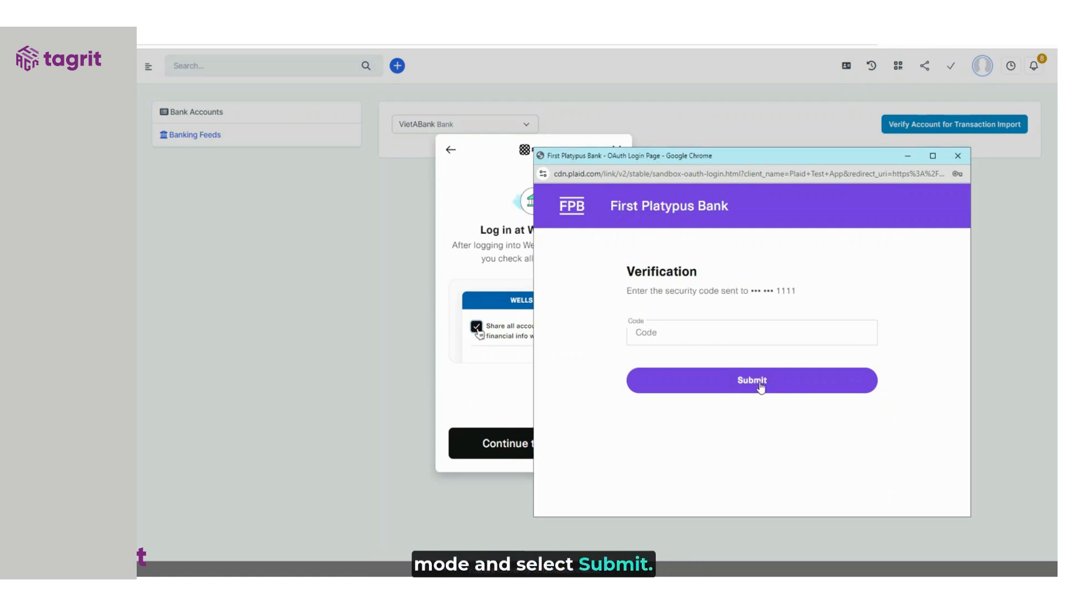
pyautogui.click(760, 386)
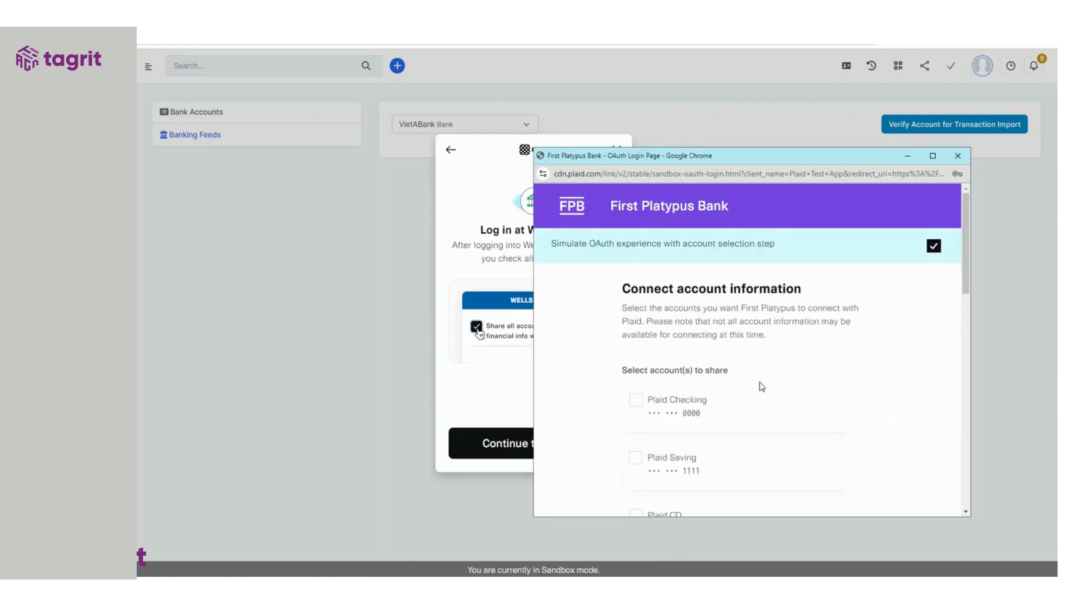
# - Select the Plaid Checking and Plaid Saving accounts for sharing
pyautogui.click(742, 411)
pyautogui.scroll(-1, 844, 369)
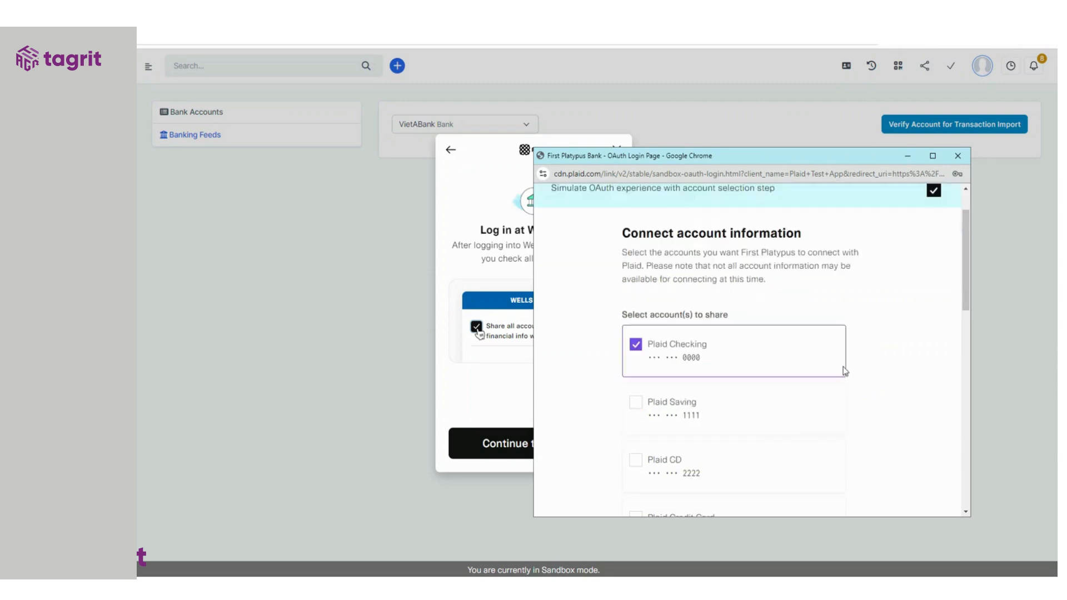
pyautogui.scroll(-1, 765, 396)
pyautogui.click(774, 367)
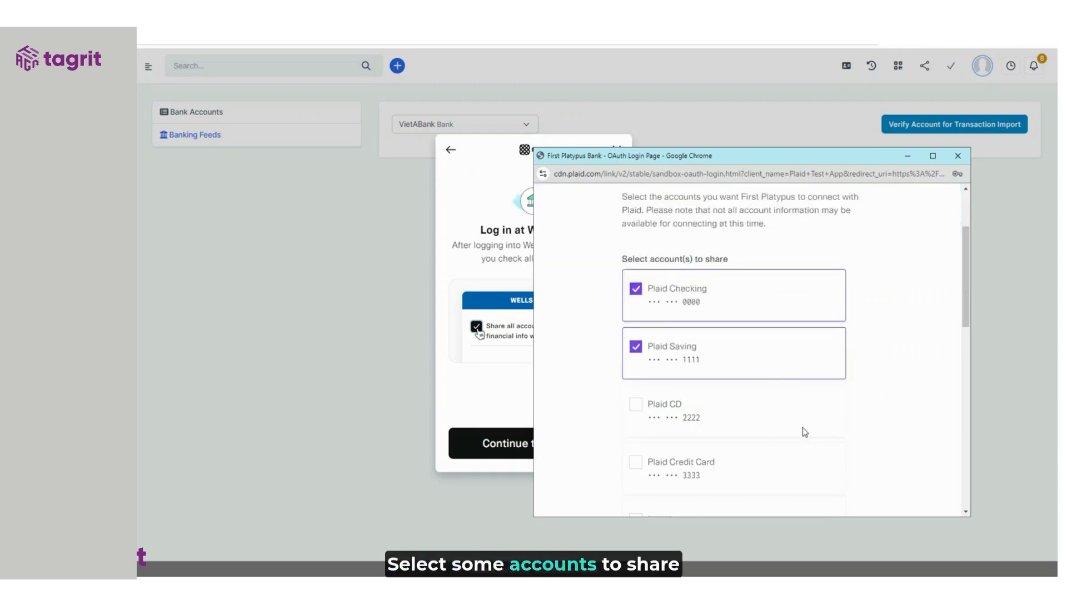
pyautogui.scroll(-1, 794, 439)
pyautogui.scroll(-9, 796, 444)
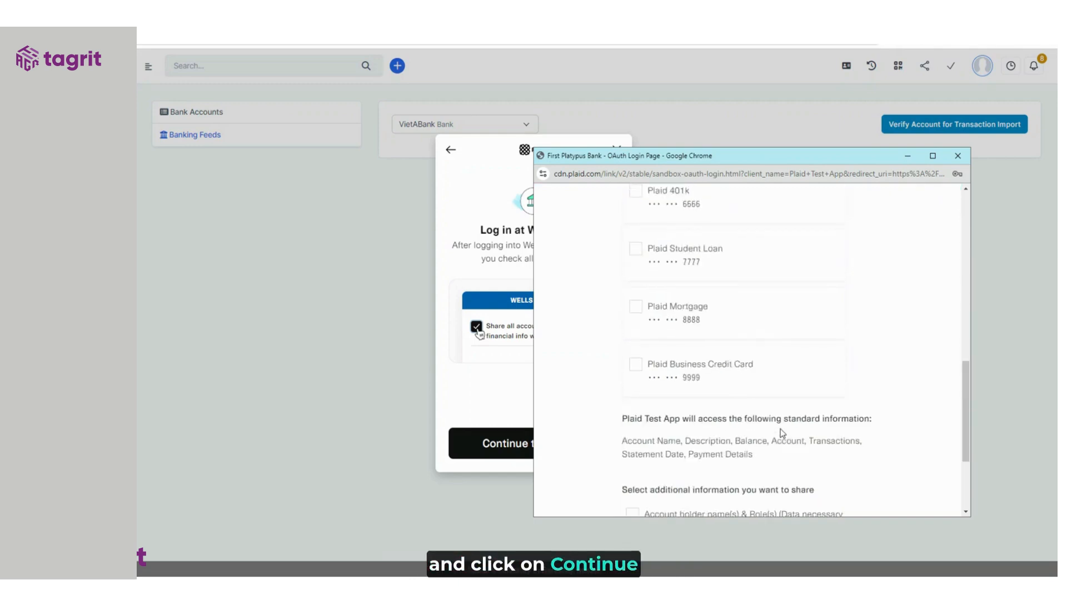
pyautogui.scroll(-1, 780, 438)
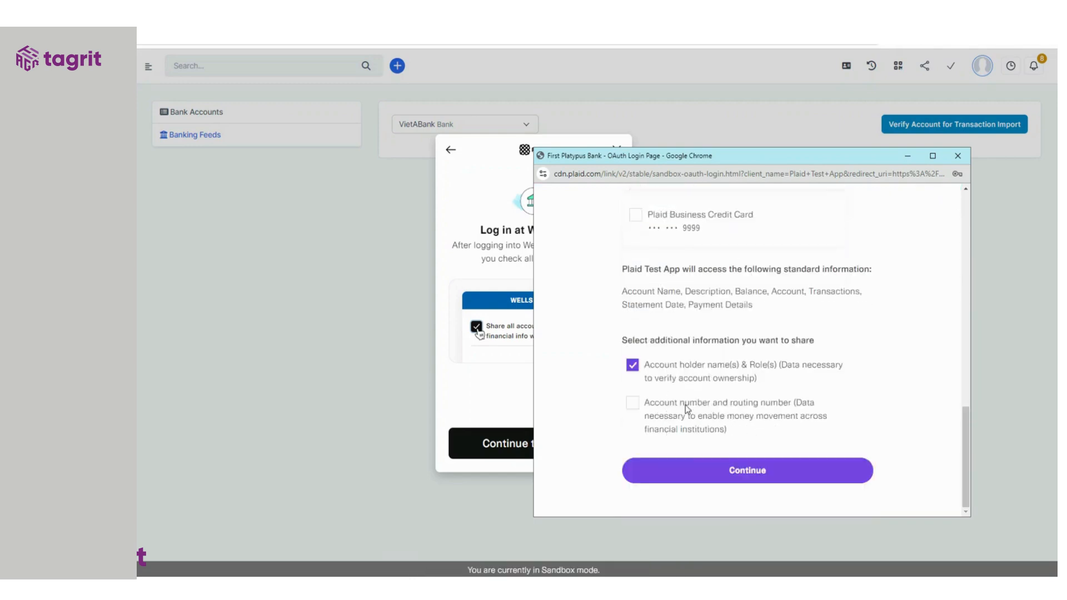
# - Accept the terms and connect the shared account information
pyautogui.click(737, 473)
pyautogui.scroll(-2, 778, 389)
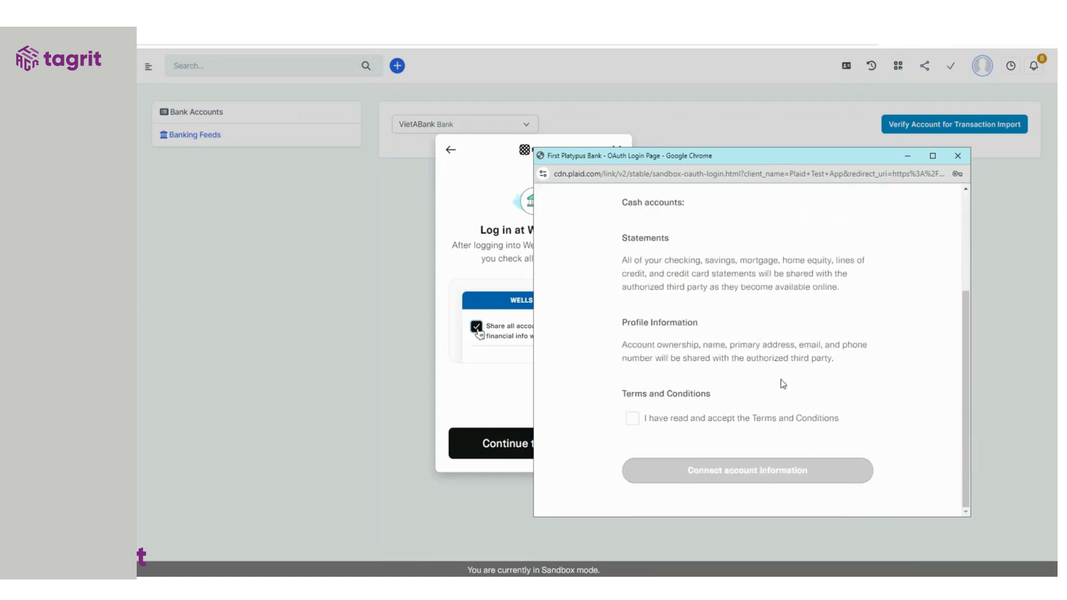
pyautogui.click(704, 425)
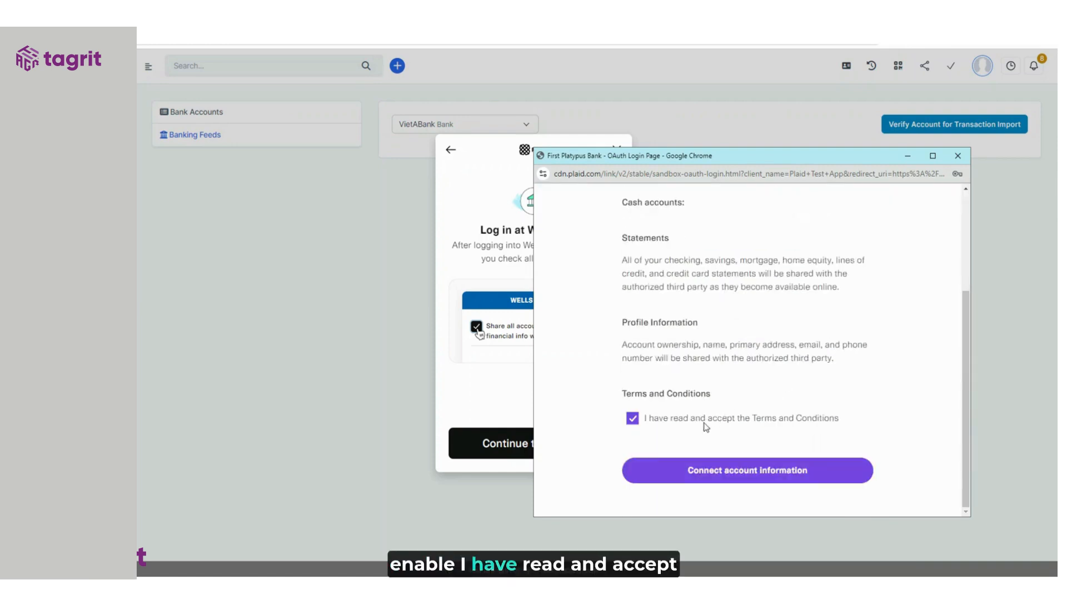
pyautogui.click(722, 479)
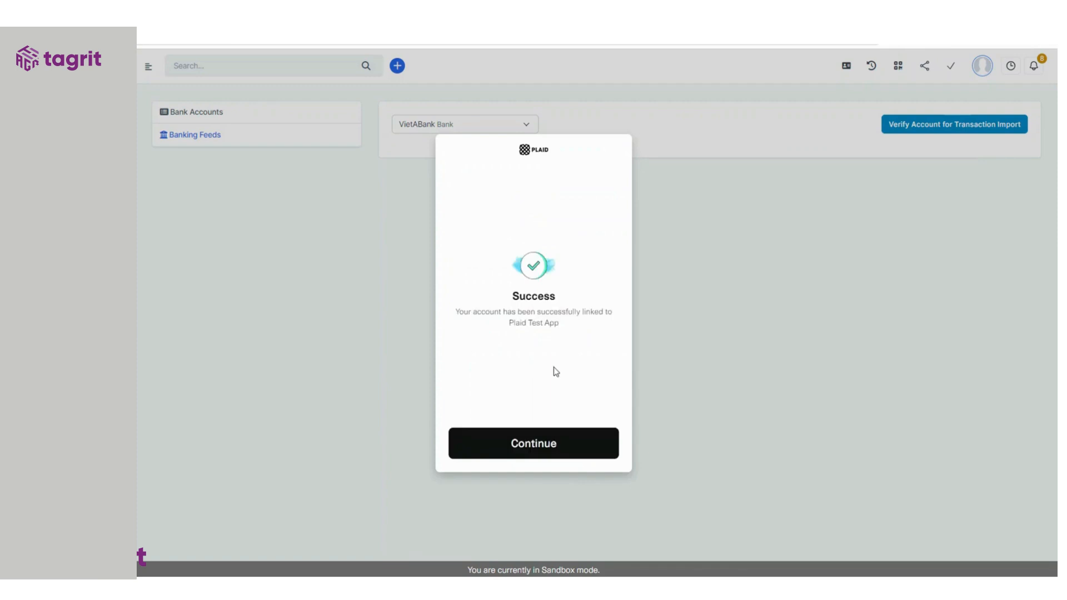
# - Return to Banking Feeds and download VietABank transactions starting 01/08/2024
pyautogui.click(546, 450)
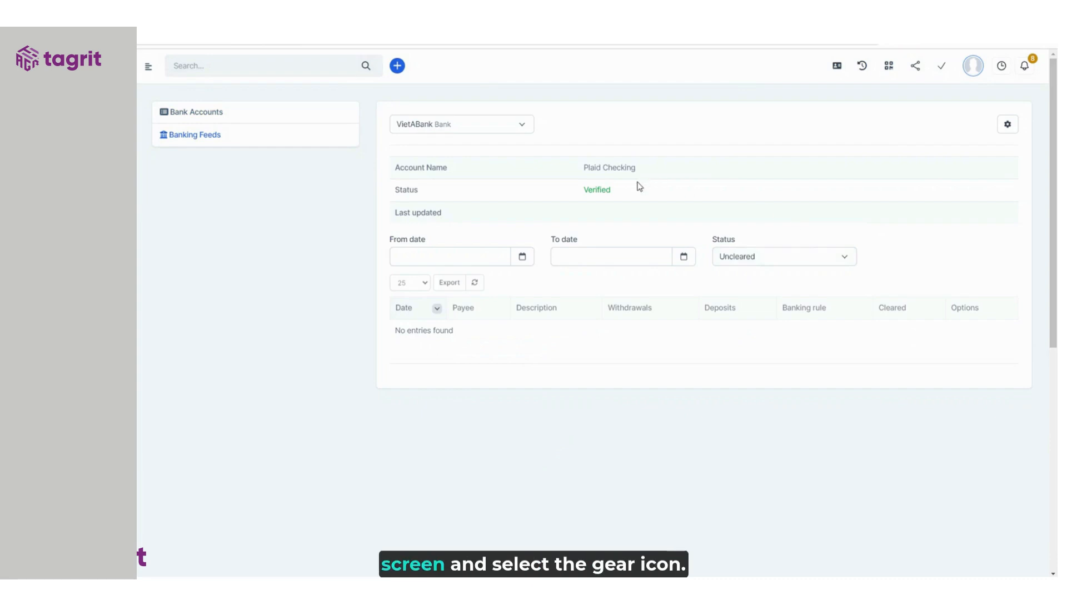
pyautogui.click(1008, 126)
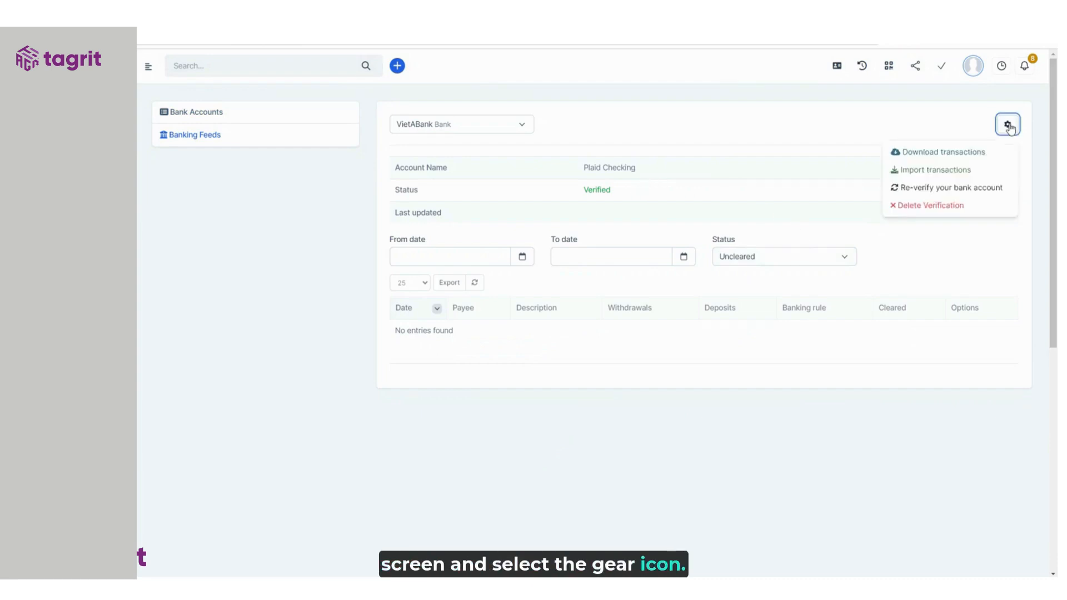
pyautogui.click(949, 159)
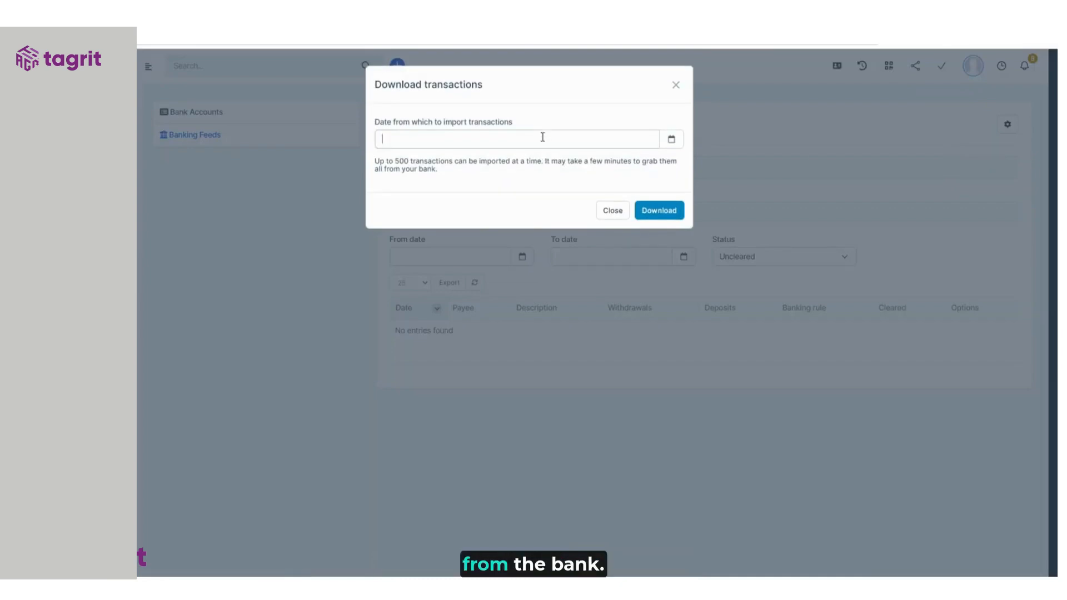
pyautogui.click(542, 136)
pyautogui.click(475, 214)
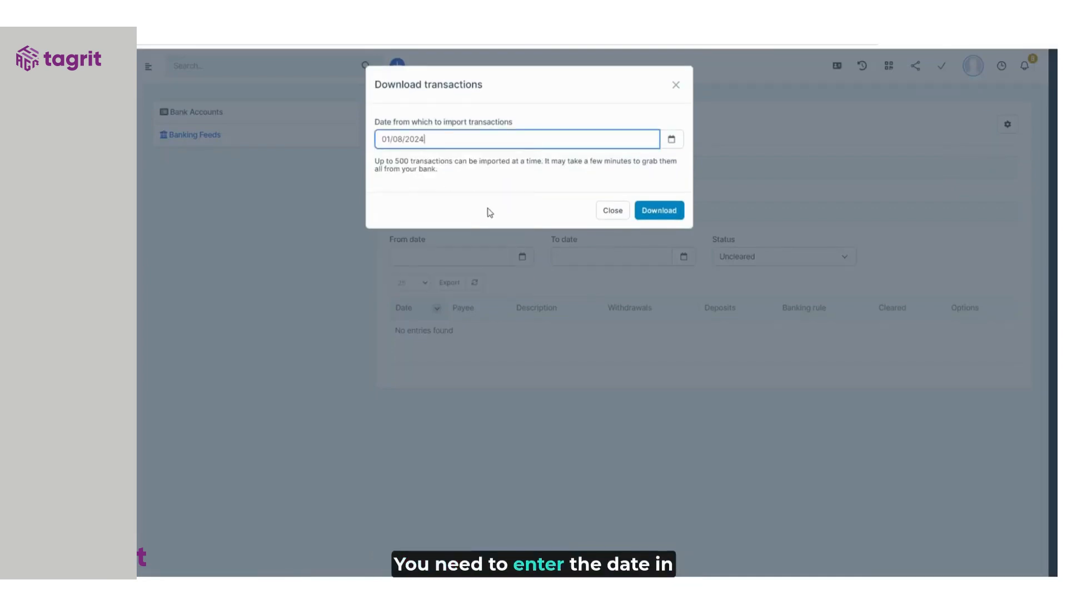
pyautogui.click(671, 219)
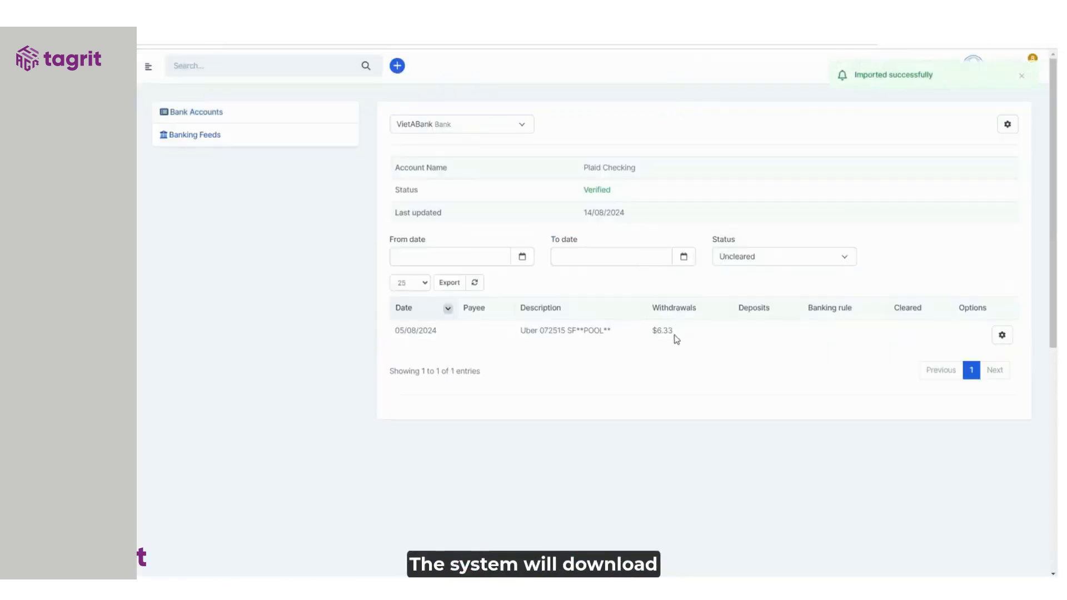
pyautogui.click(1006, 128)
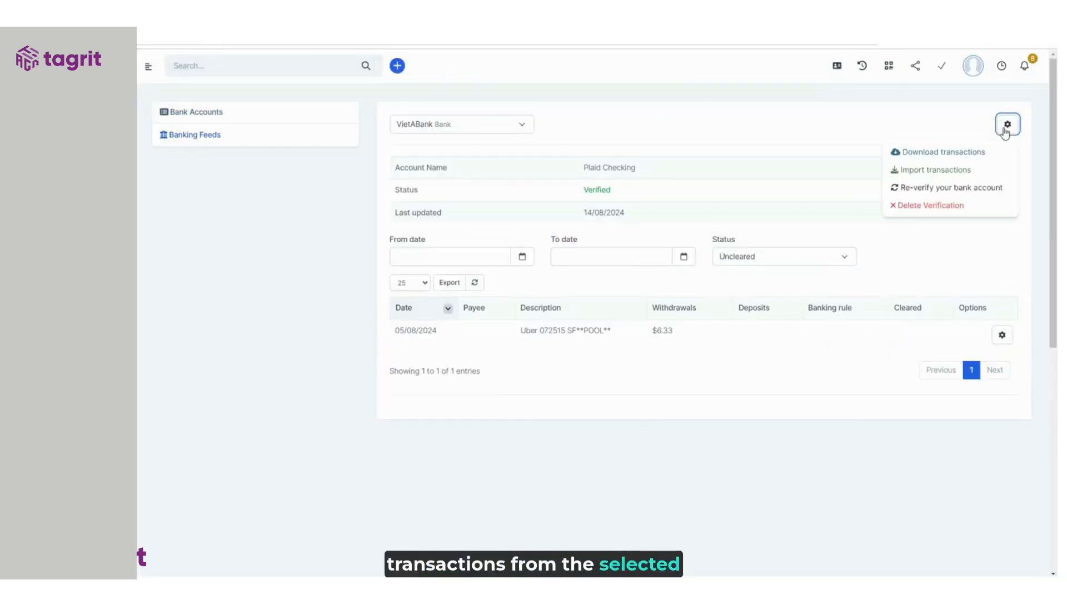
# - Save the sample file Sample_import_banking_file_en (1).xlsx from the transaction import page
pyautogui.click(927, 171)
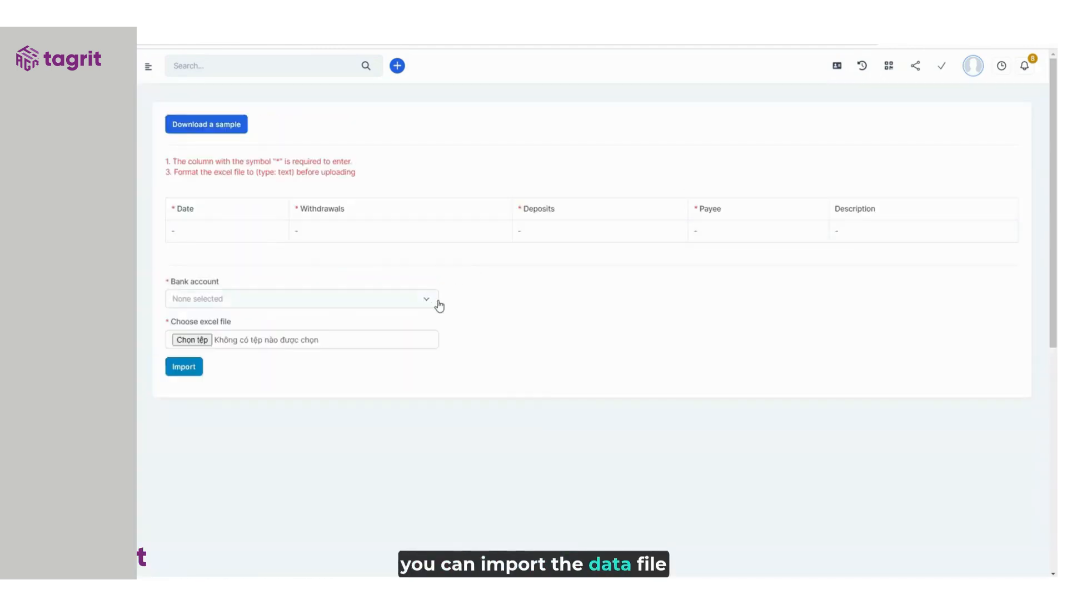
pyautogui.click(218, 132)
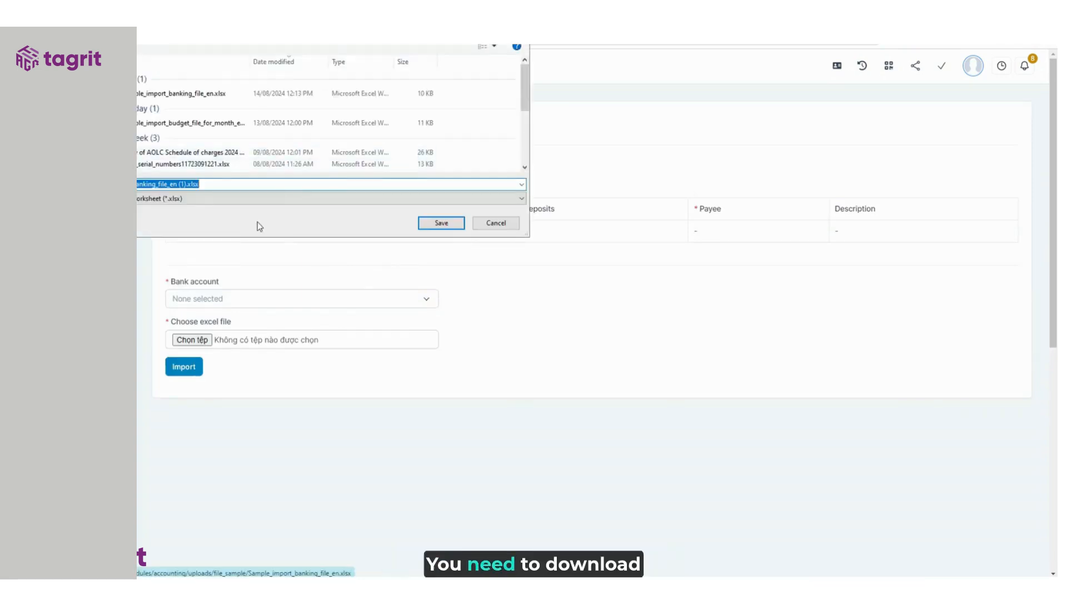
pyautogui.click(446, 228)
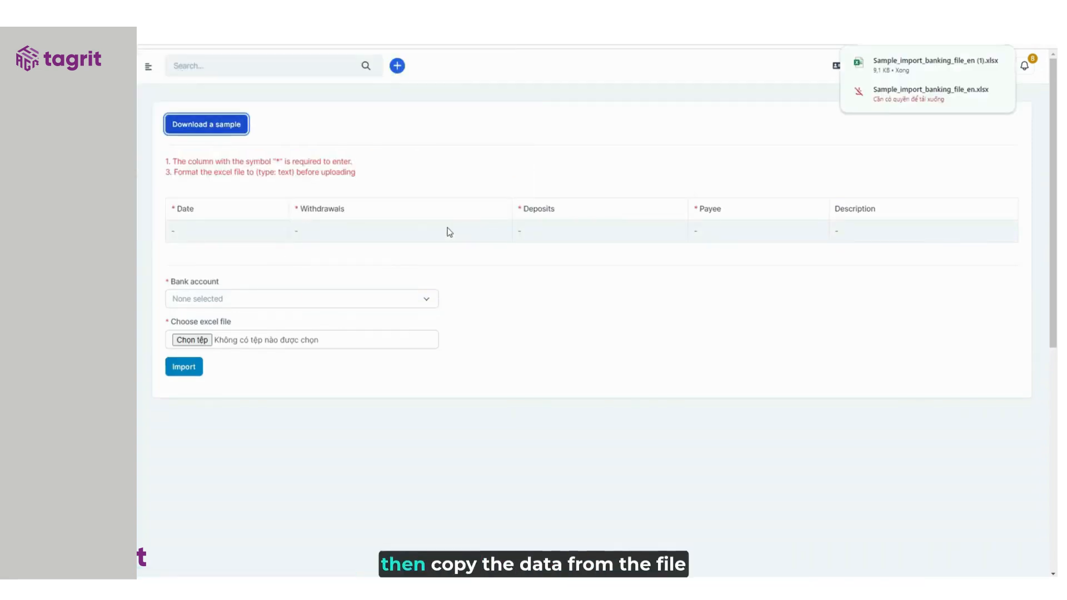
# - Paste the three 11/08/2024 Omand transaction rows into cell A2 of the sample file
pyautogui.click(965, 68)
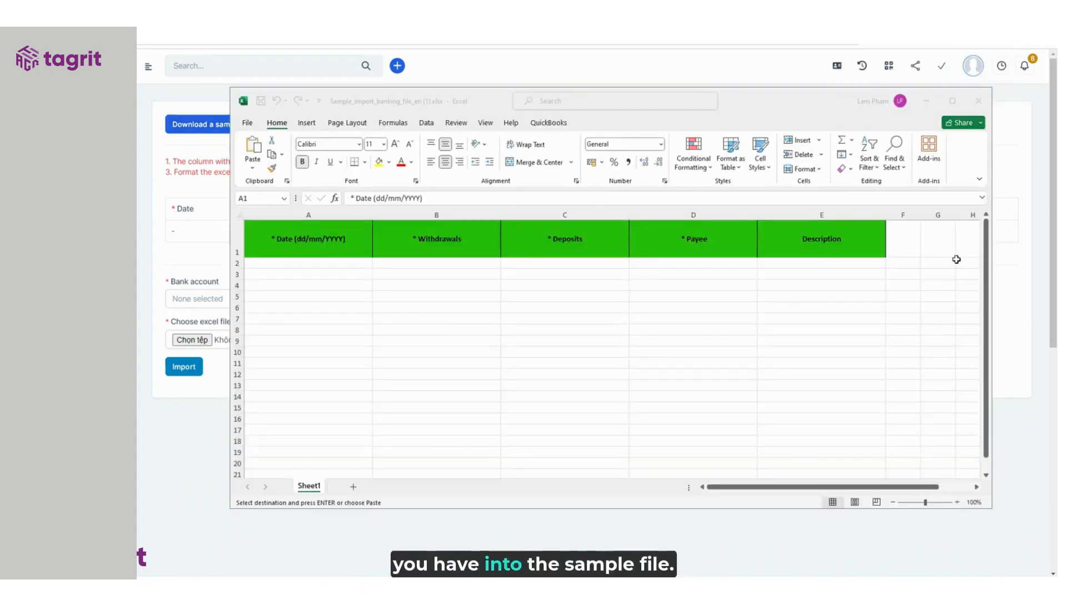
pyautogui.click(349, 264)
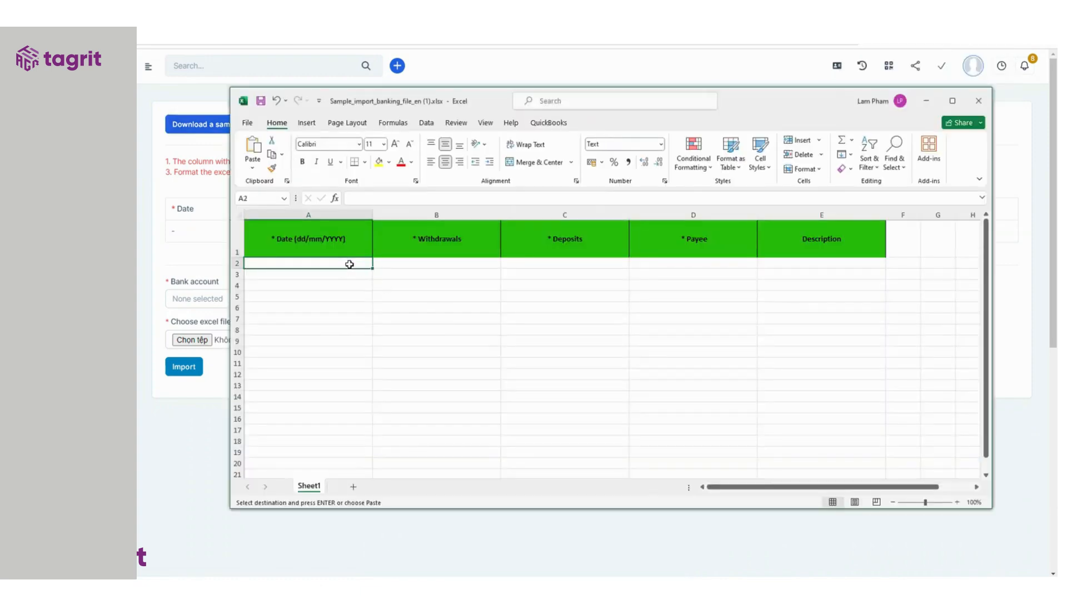
pyautogui.write('11/08/2024\t1000\t0\tOmand 11/08/2024\t10\t0\tOmand 11/08/2024\t0\t1010\tOmand')
pyautogui.click(688, 349)
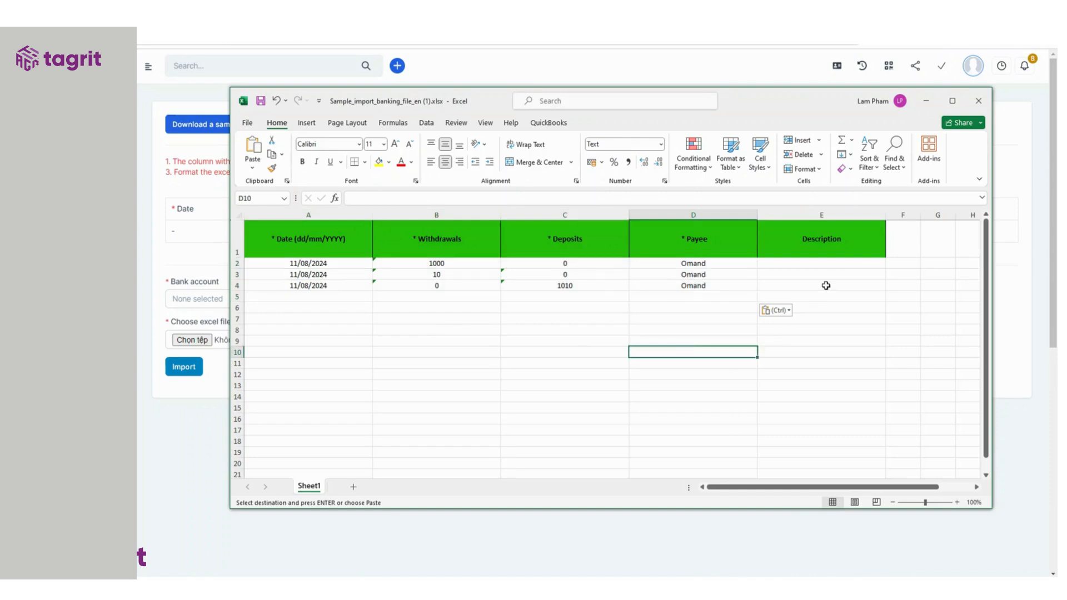
pyautogui.click(816, 326)
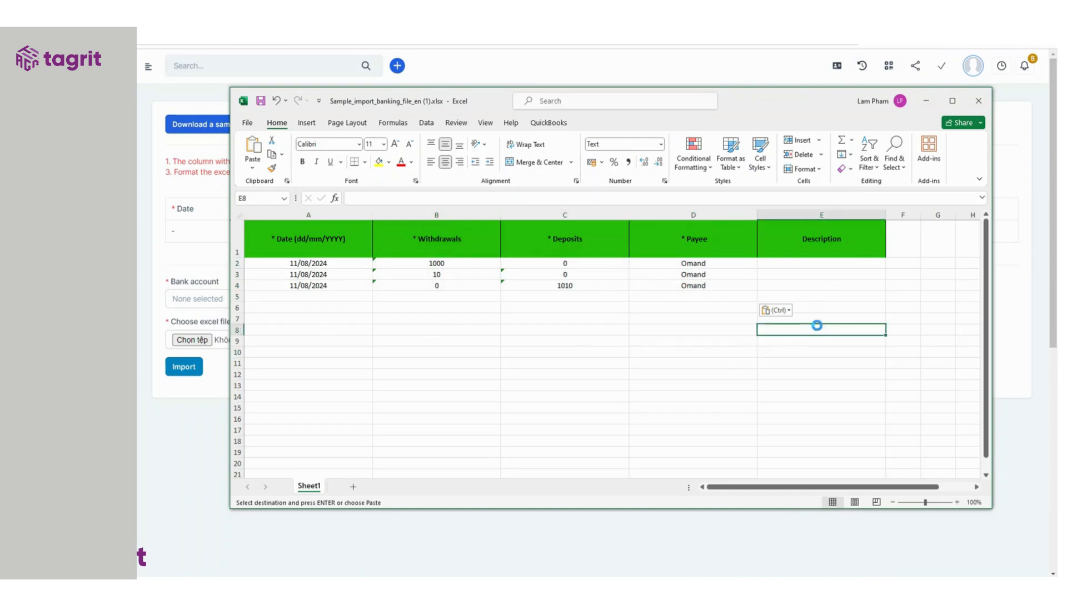
pyautogui.click(194, 258)
# - Import the filled sample xlsx file into VietABank, adding Omand's $10.00 withdrawal and $1,010.00 deposit
pyautogui.click(200, 298)
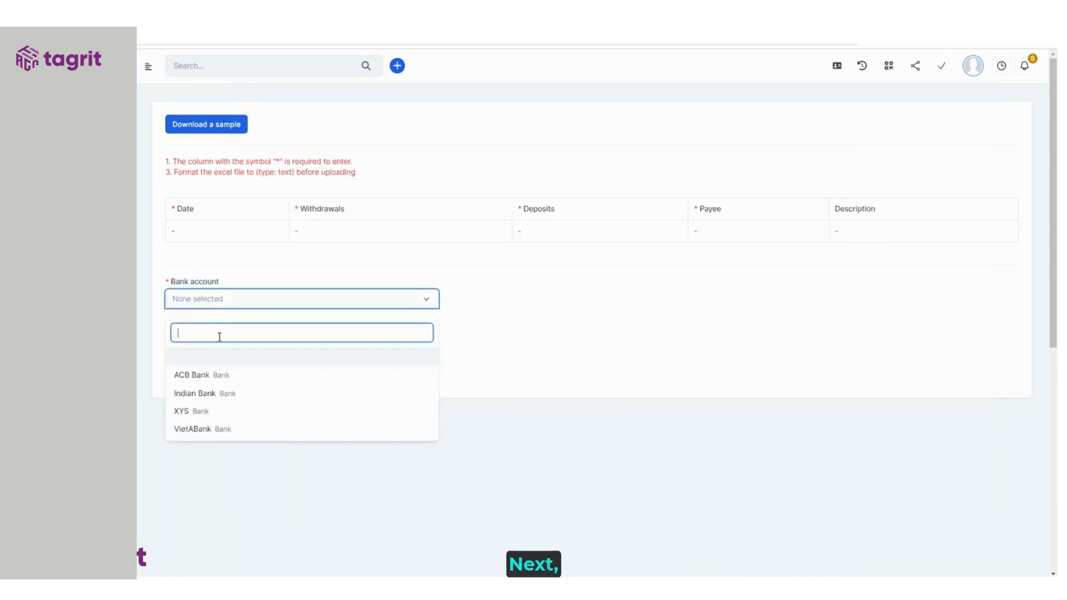
pyautogui.click(206, 429)
pyautogui.click(207, 340)
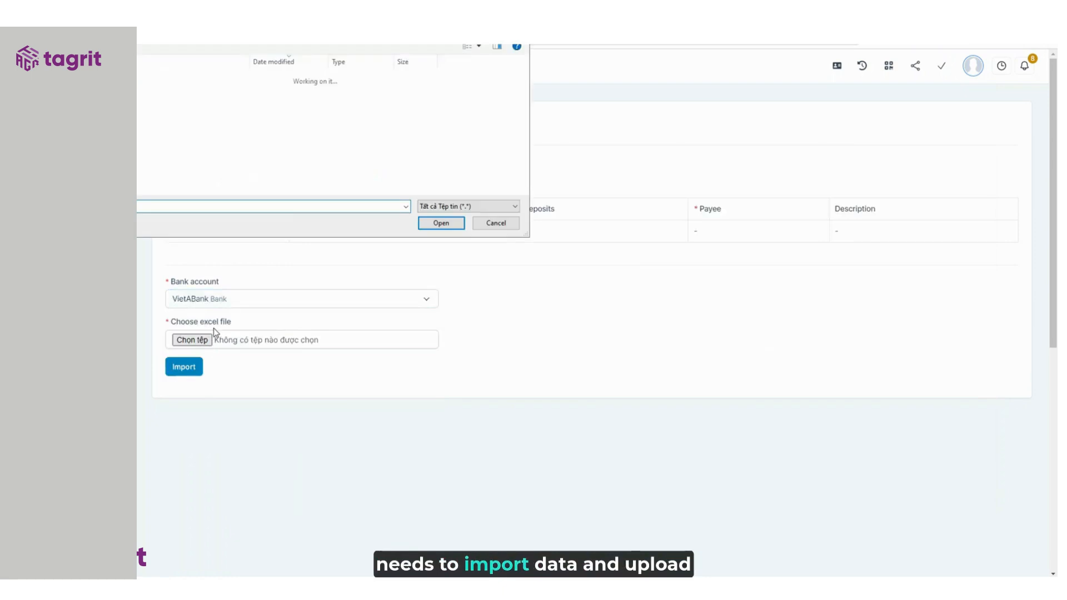
pyautogui.click(208, 95)
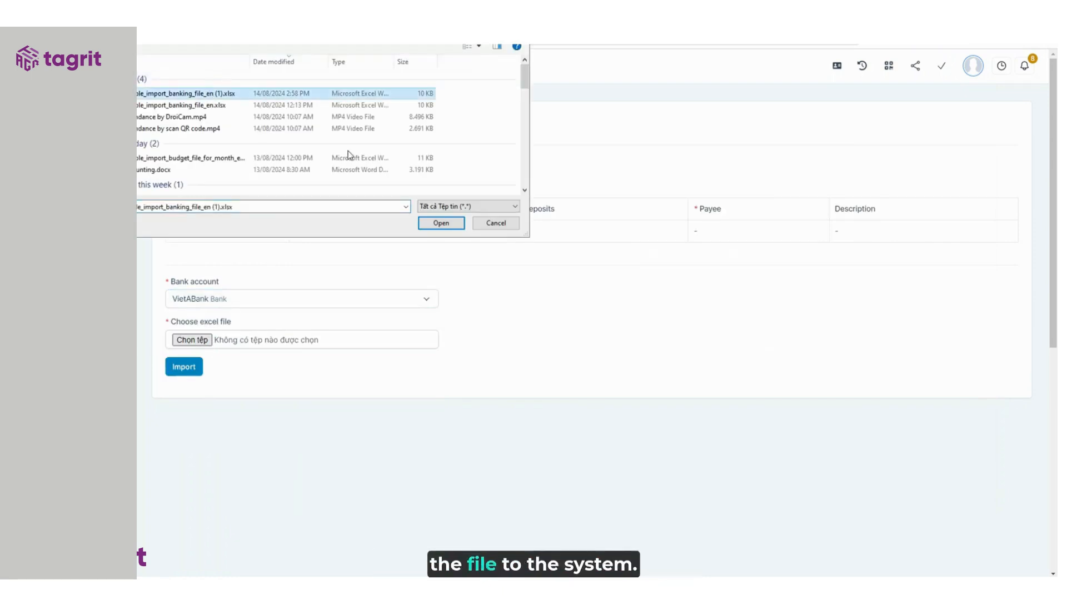
pyautogui.click(439, 223)
pyautogui.click(190, 369)
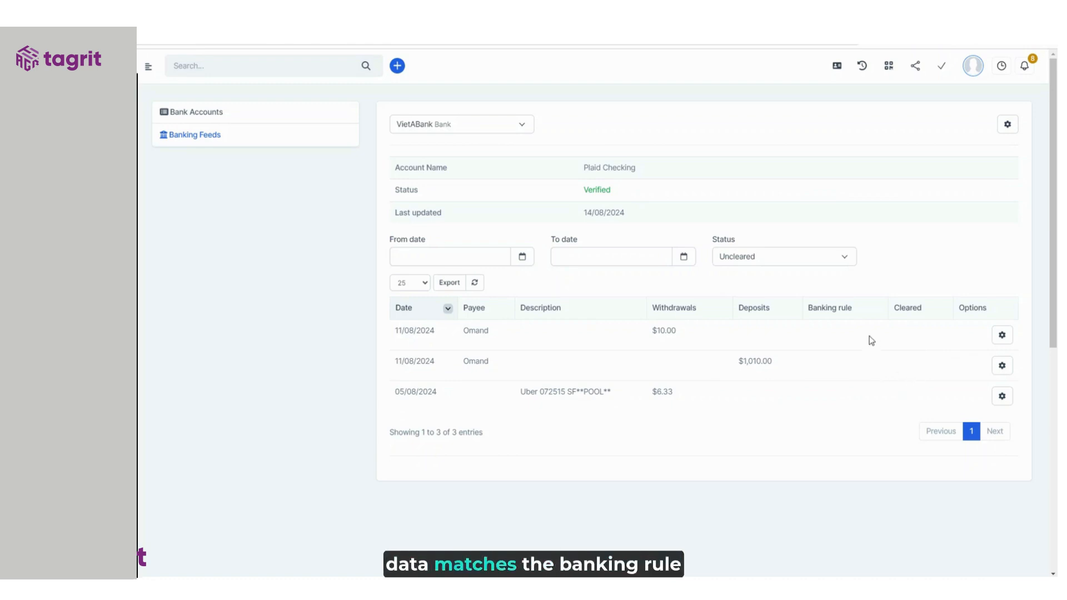
# - Clear the Status filter so all four entries show, including Omand's Rule 1-cleared $1,000.00 withdrawal
pyautogui.click(789, 258)
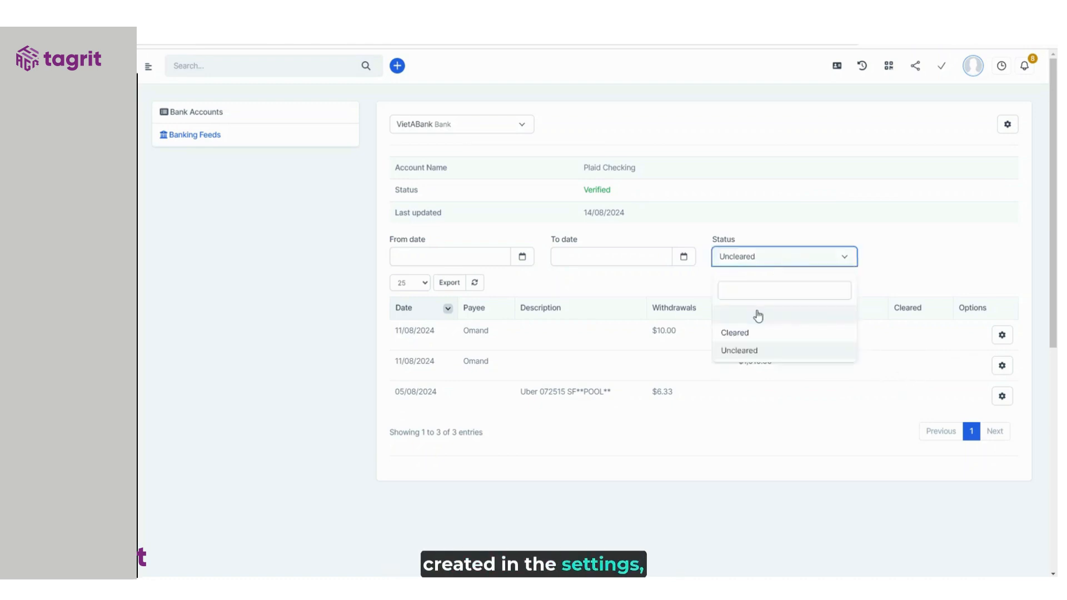
pyautogui.click(757, 315)
pyautogui.click(905, 247)
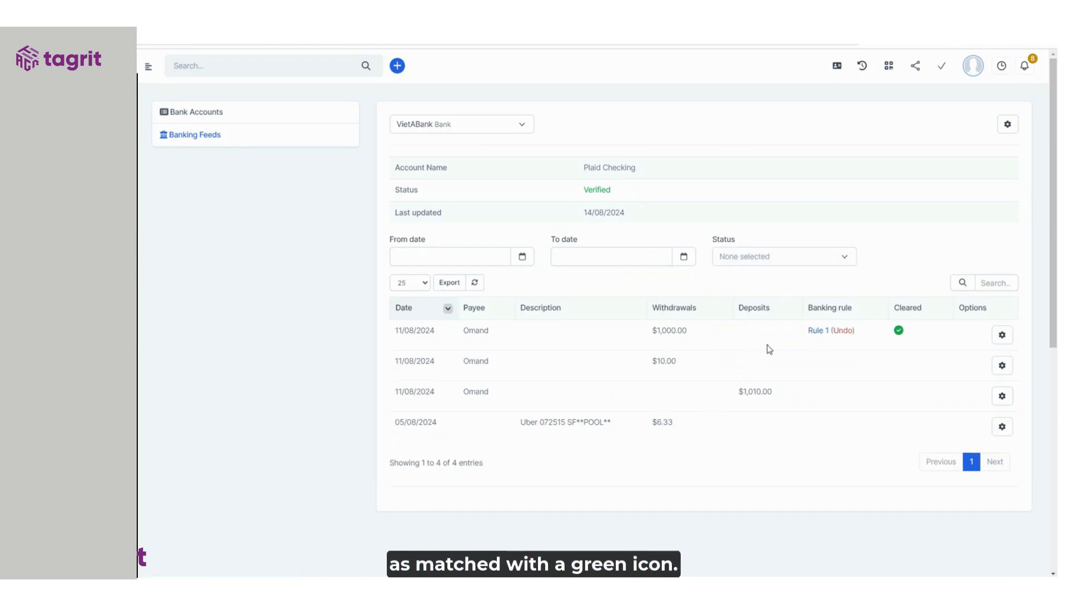
pyautogui.click(1007, 339)
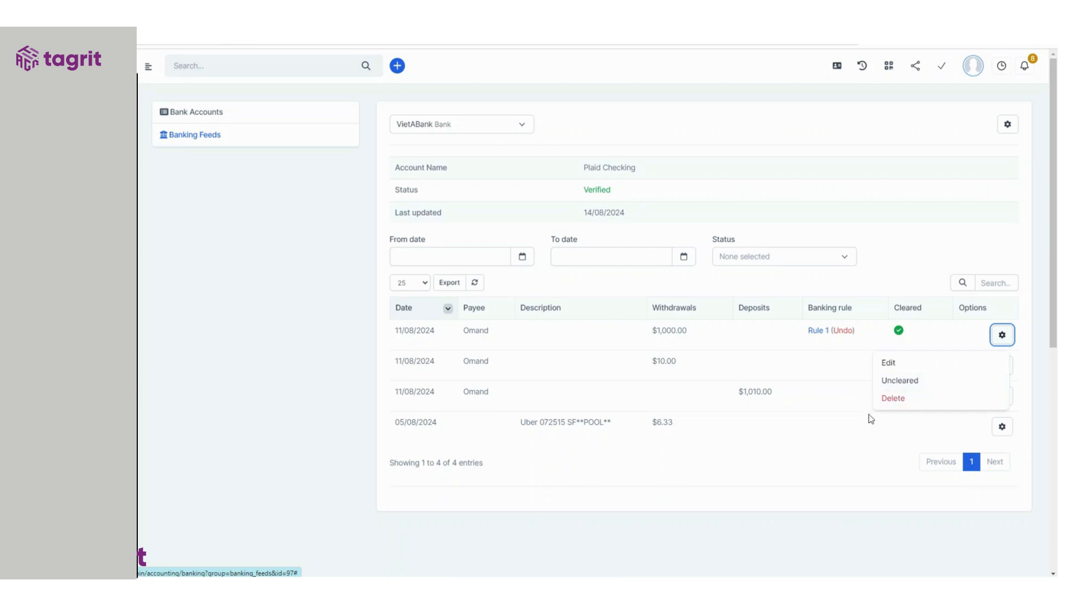
# - Add Omand's $10.00 withdrawal as a new transaction with payee TECH so it shows Cleared
pyautogui.click(850, 375)
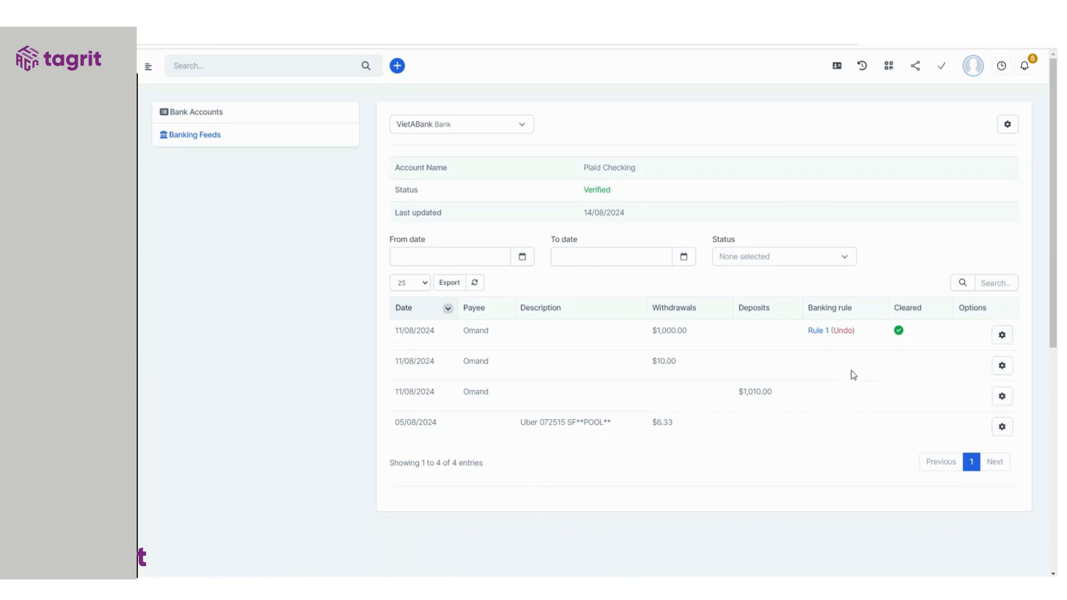
pyautogui.click(1003, 367)
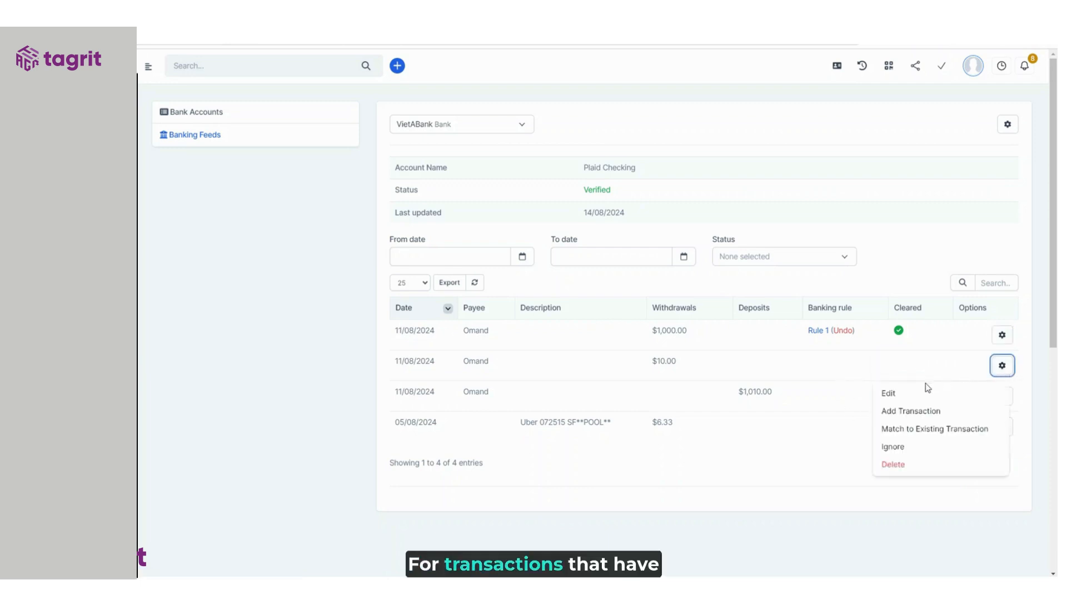
pyautogui.click(910, 412)
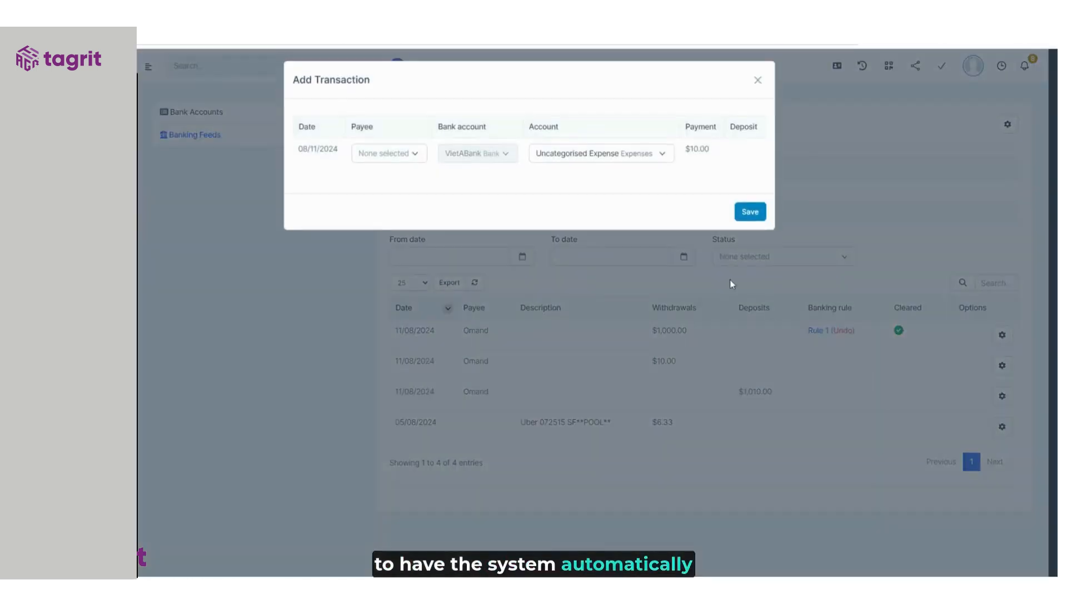
pyautogui.click(404, 161)
pyautogui.click(395, 251)
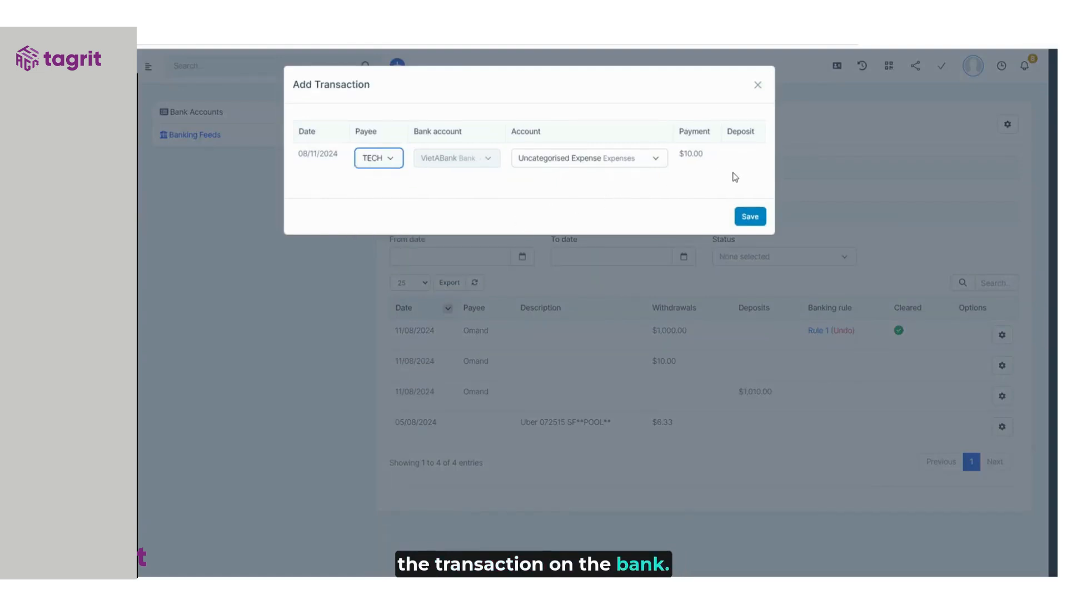
pyautogui.click(749, 219)
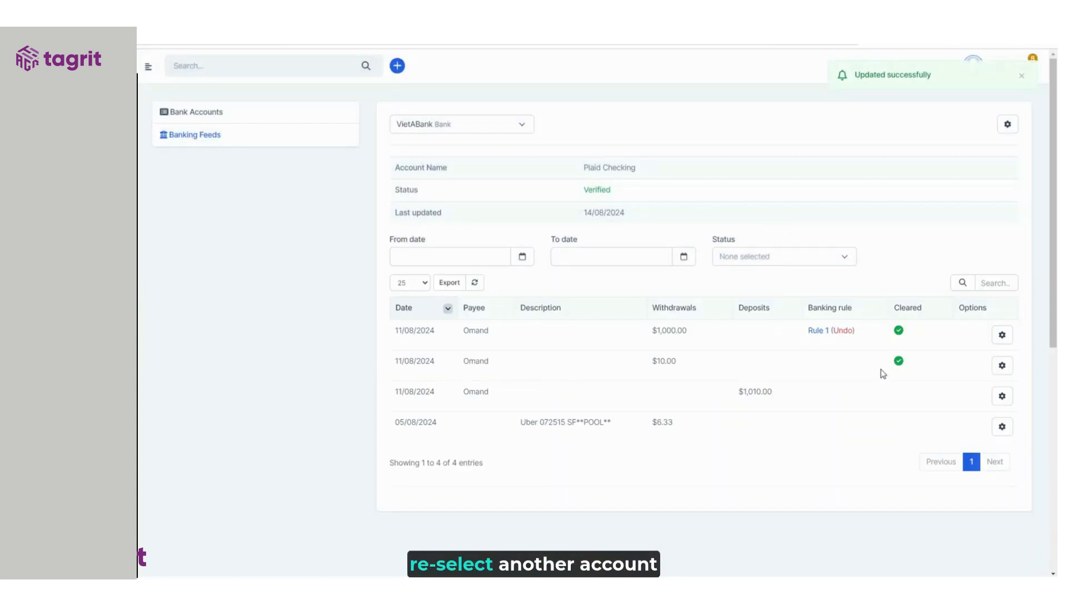
# - Match Omand's $1,010.00 deposit to the existing ACEFOOD transaction, with its withdrawal changed from 4,000.00 to 1,010
pyautogui.click(1000, 398)
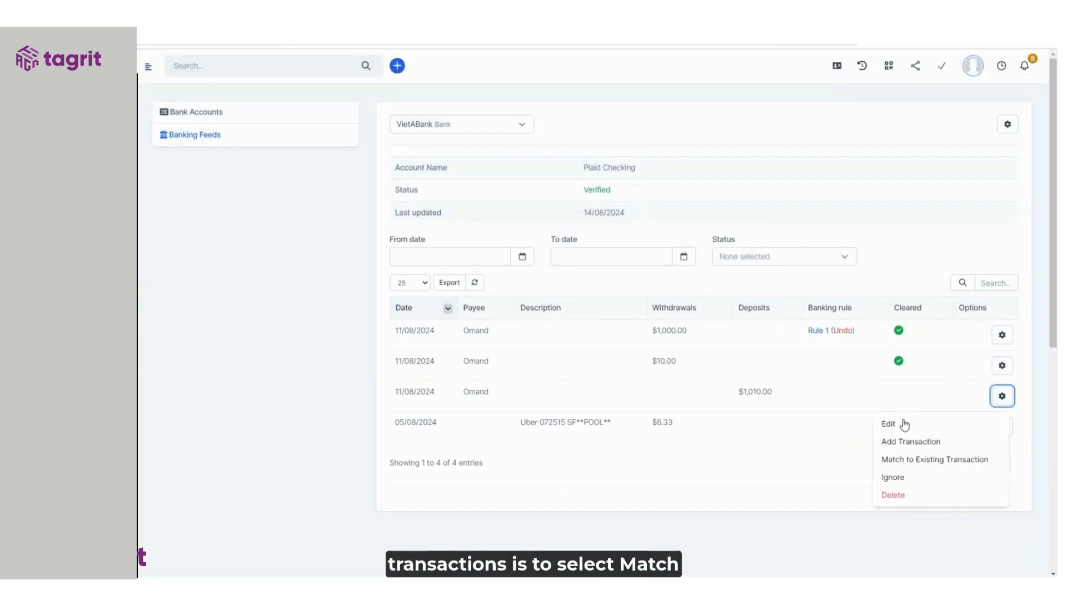
pyautogui.click(911, 462)
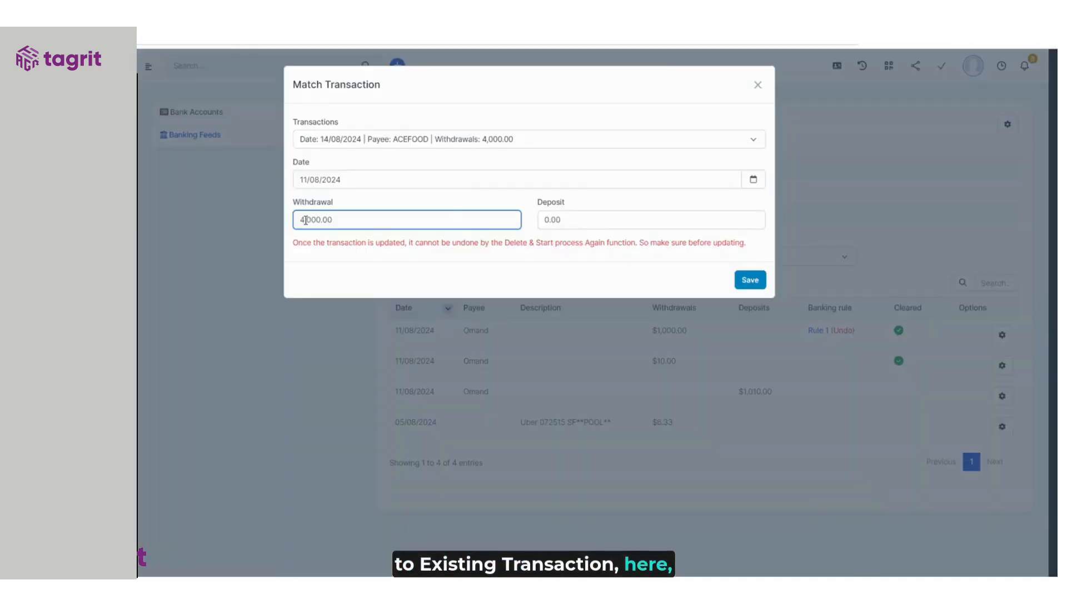
pyautogui.click(494, 139)
pyautogui.click(298, 220)
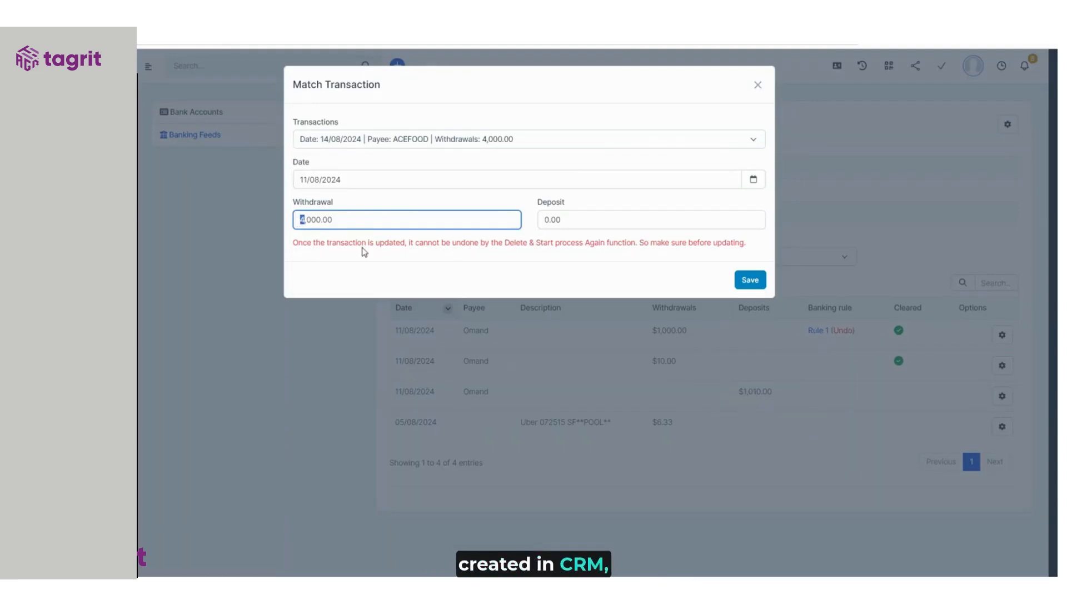
pyautogui.write('1,010')
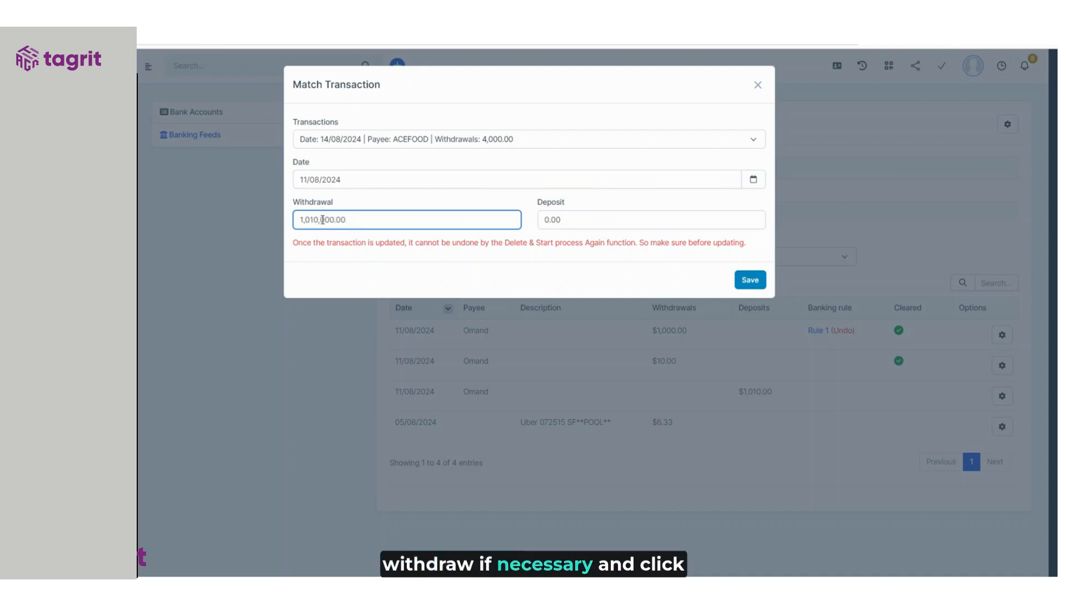
pyautogui.moveTo(322, 220); pyautogui.dragTo(431, 219)
pyautogui.press('BackSpace')
pyautogui.click(749, 281)
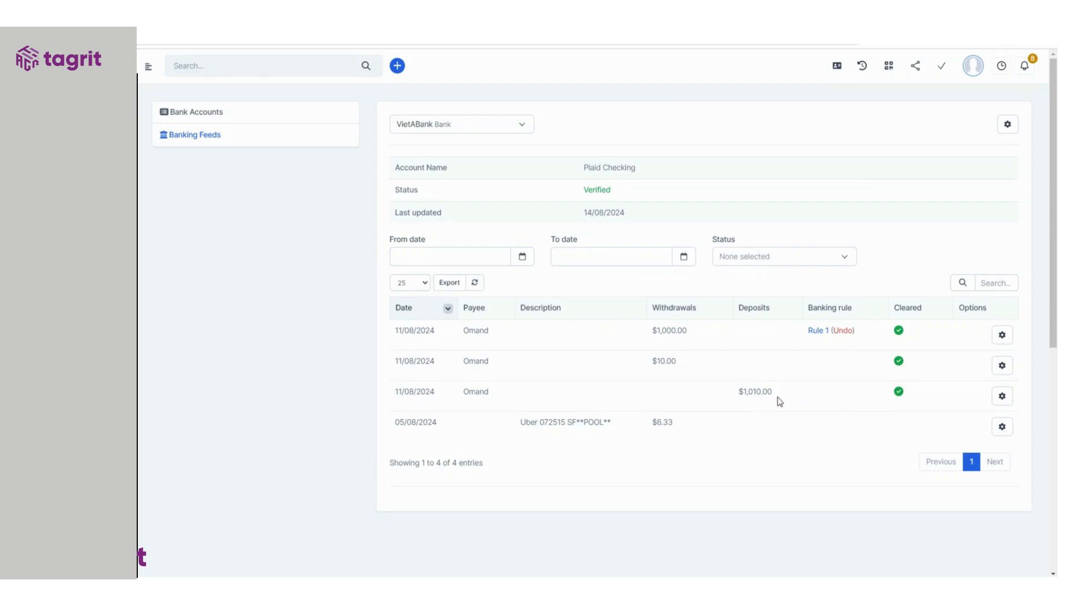
pyautogui.click(1002, 397)
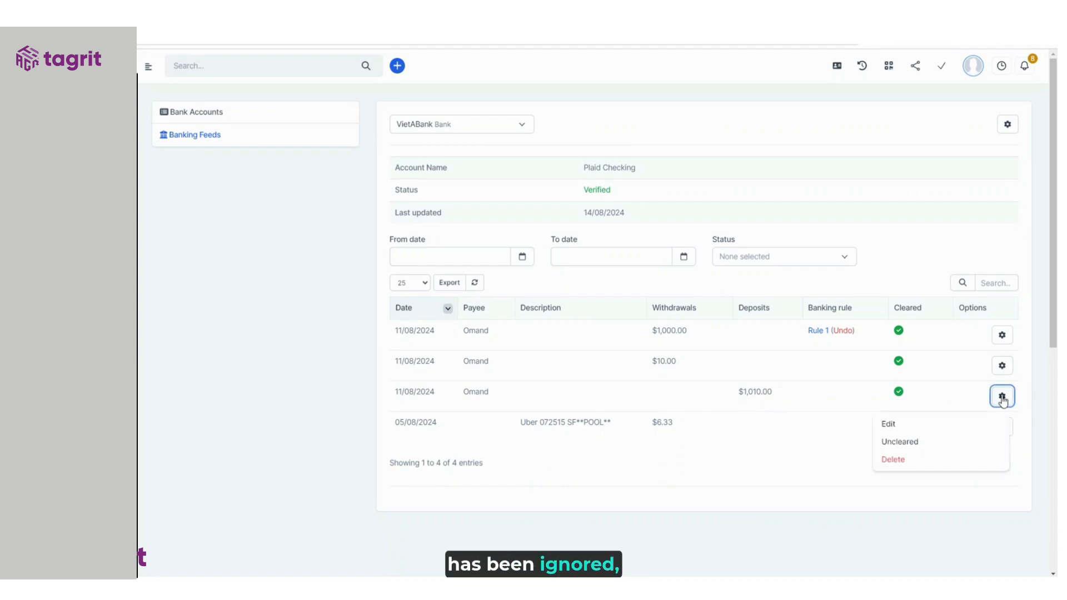
# - Unmatch Omand's $1,010.00 deposit, then mark it as ignored
pyautogui.click(904, 447)
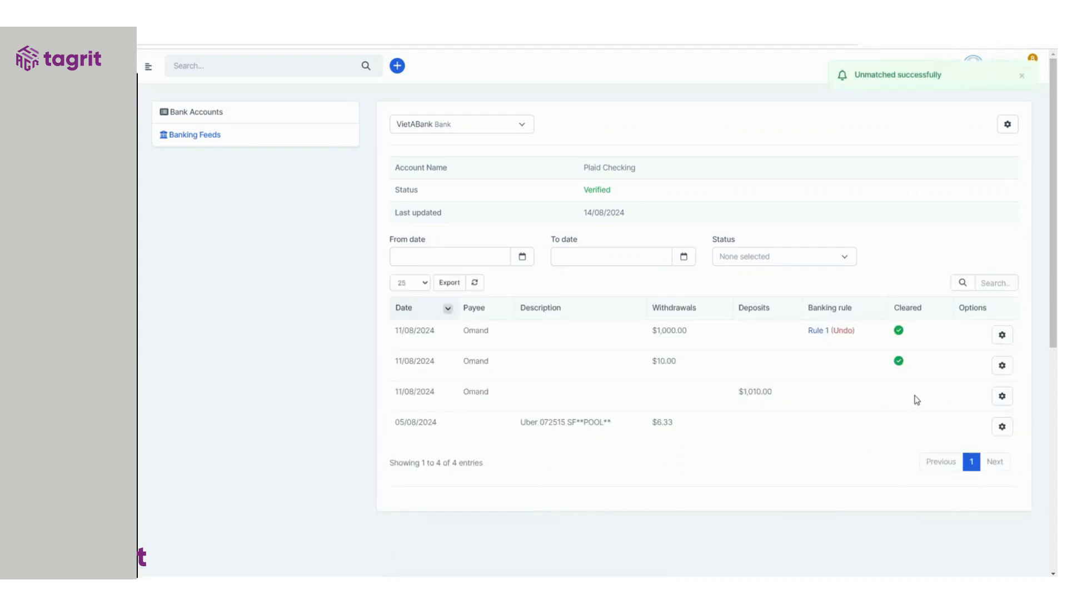
pyautogui.click(1003, 398)
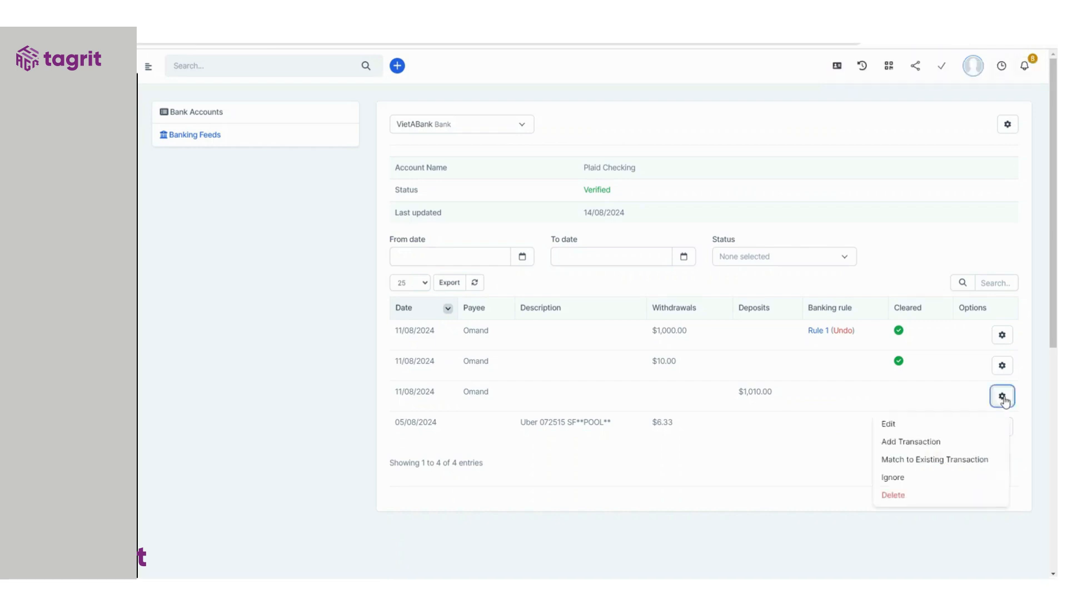
pyautogui.click(916, 477)
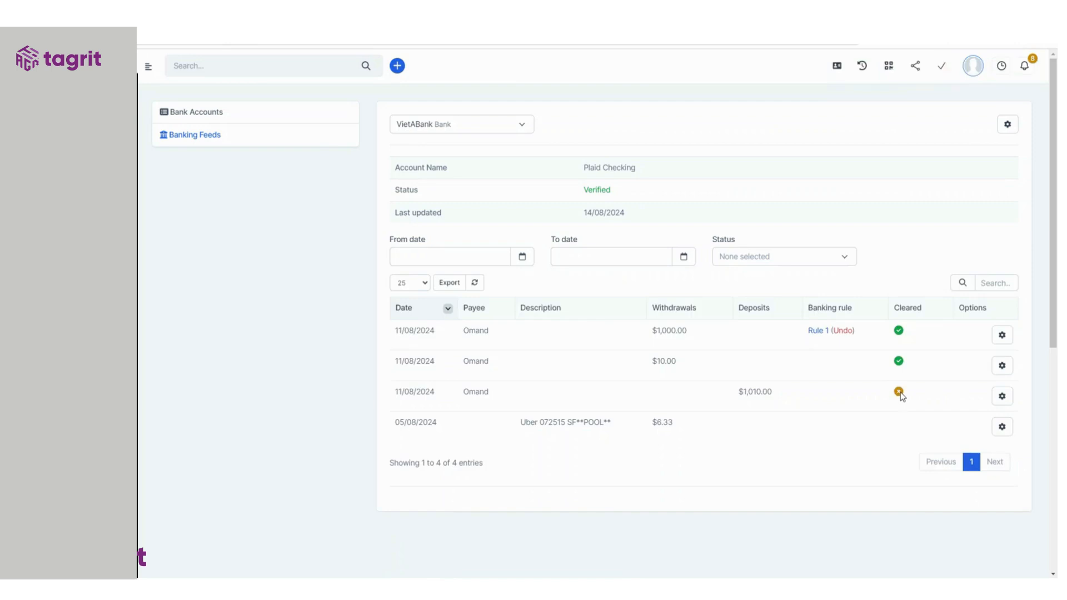
# - Return the ignored $1,010.00 deposit to uncleared and delete it from the feed
pyautogui.click(1001, 395)
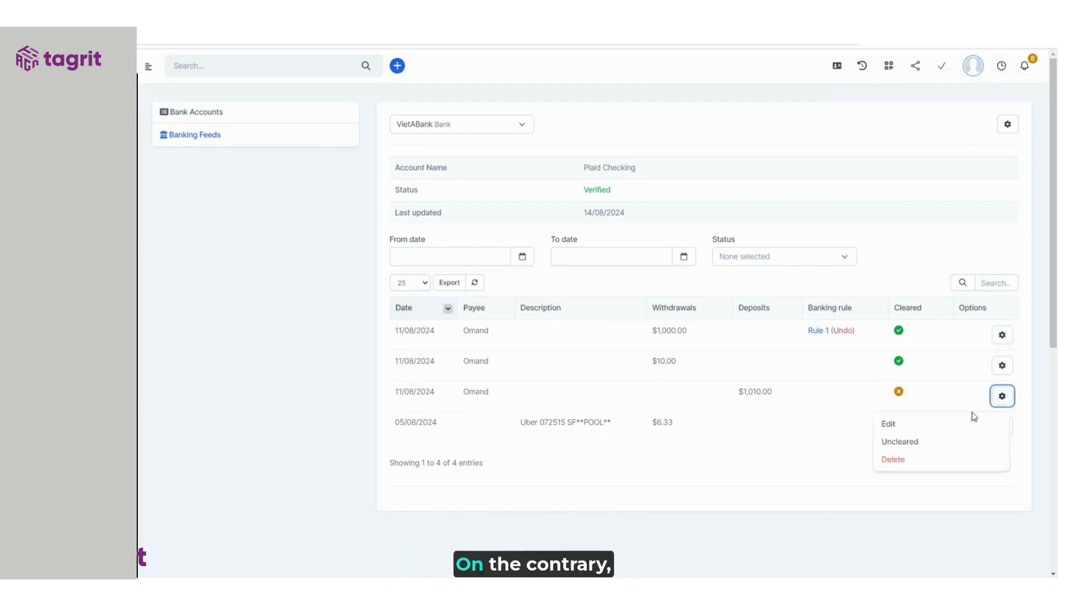
pyautogui.click(904, 444)
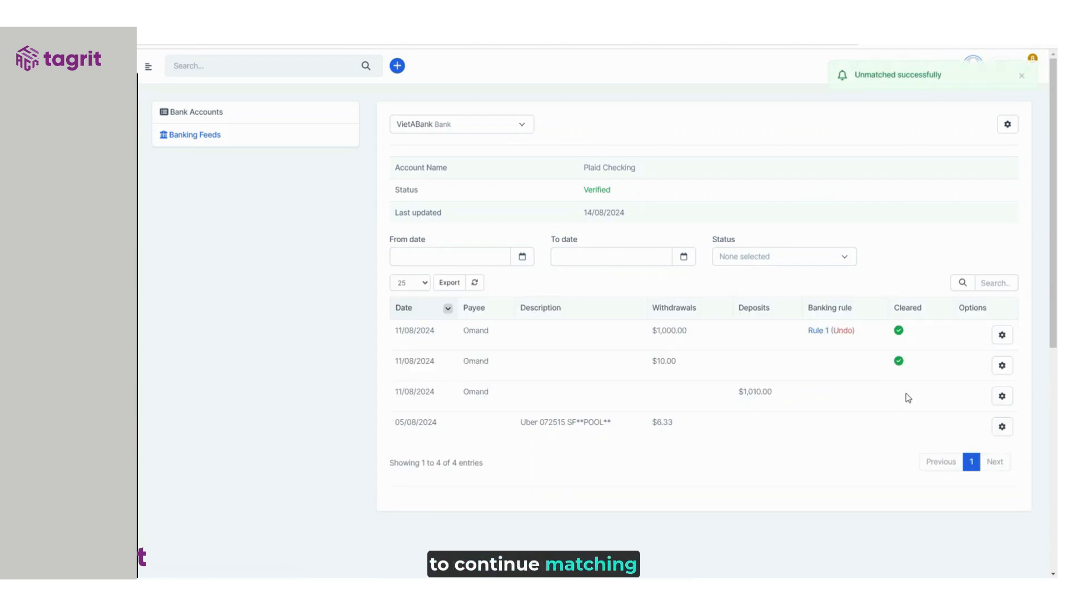
pyautogui.click(1006, 398)
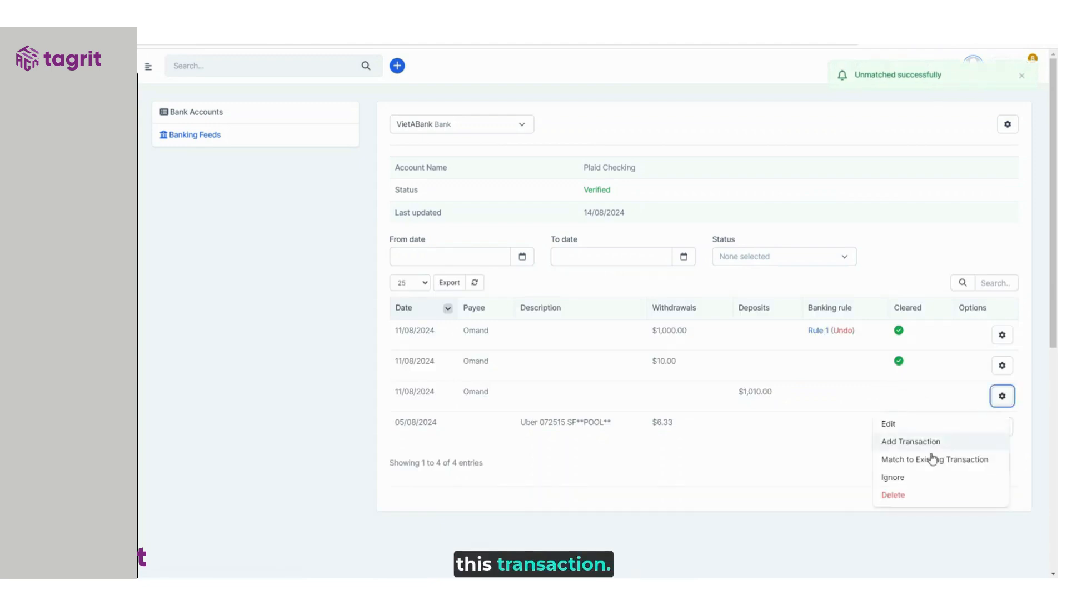
pyautogui.click(895, 495)
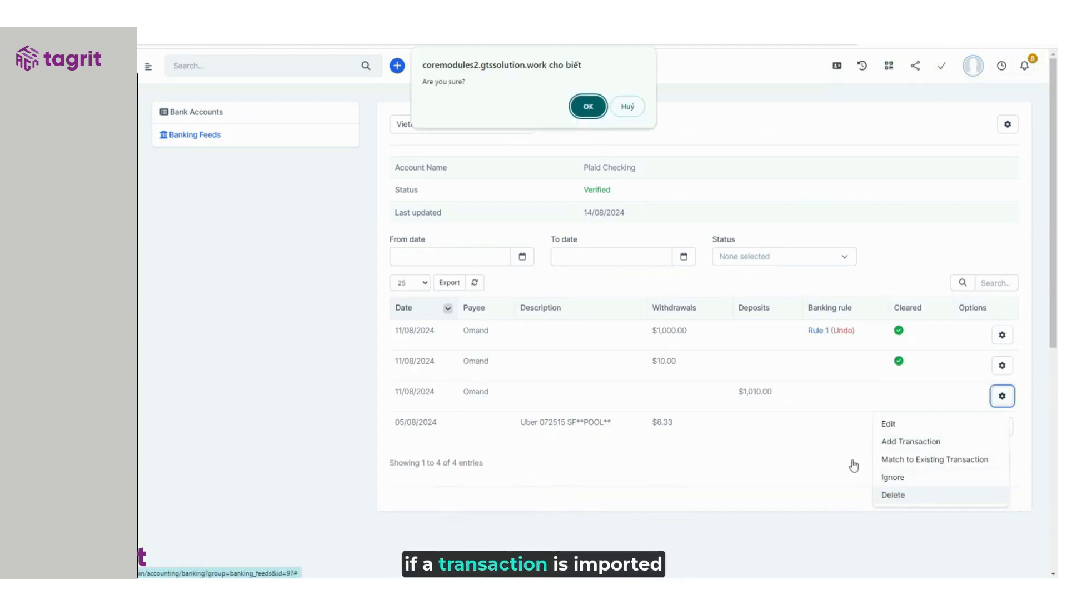
pyautogui.click(587, 106)
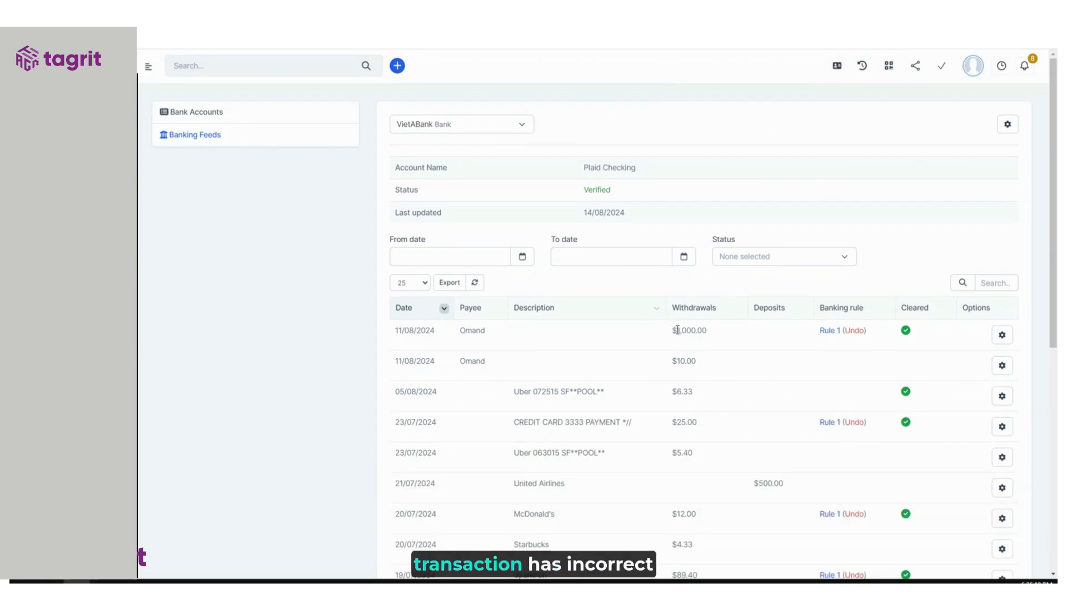
# - Edit Omand's $10.00 transaction to date 12/08/2024 with withdrawal 20 and deposit 0
pyautogui.click(1002, 366)
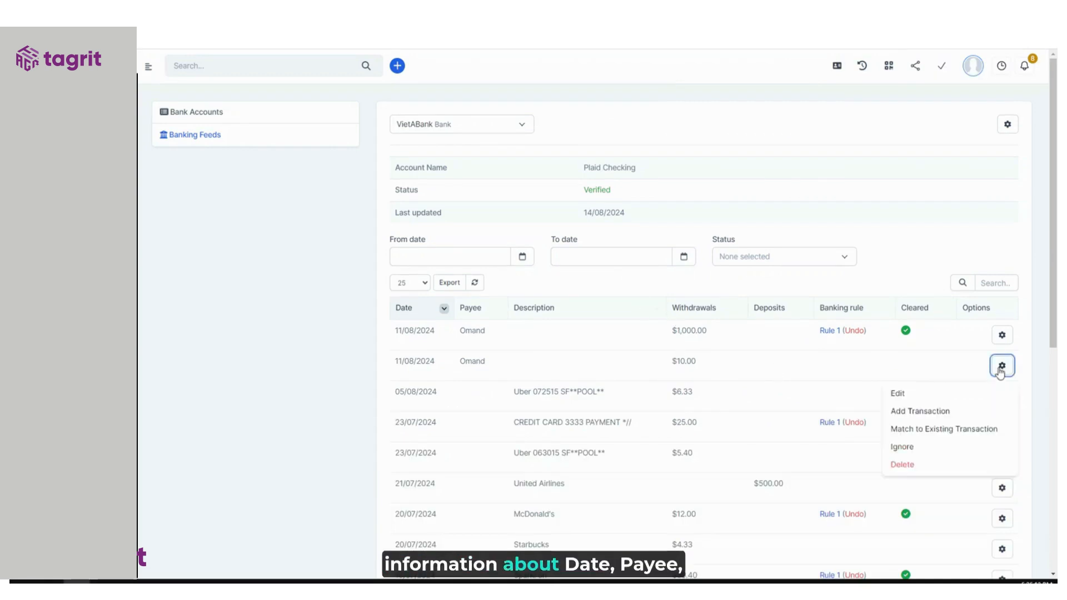
pyautogui.click(901, 393)
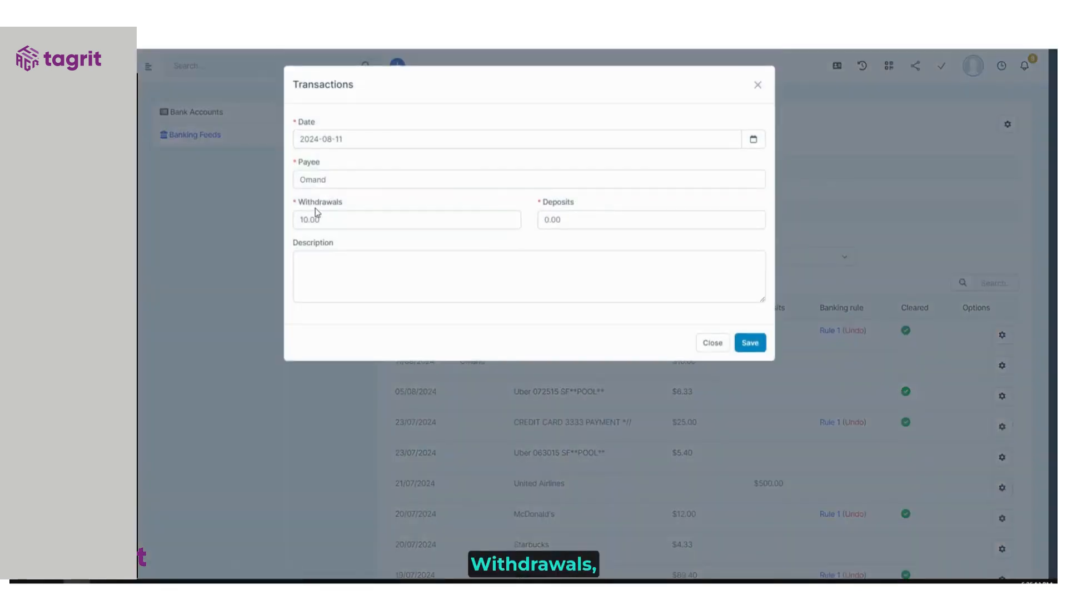
pyautogui.click(370, 145)
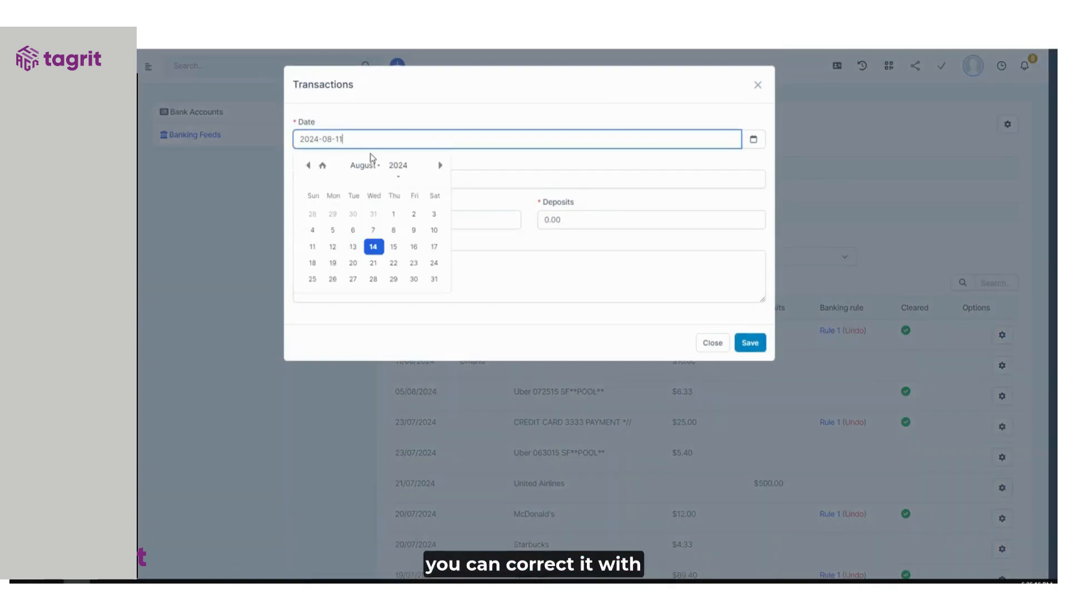
pyautogui.click(332, 247)
pyautogui.click(372, 224)
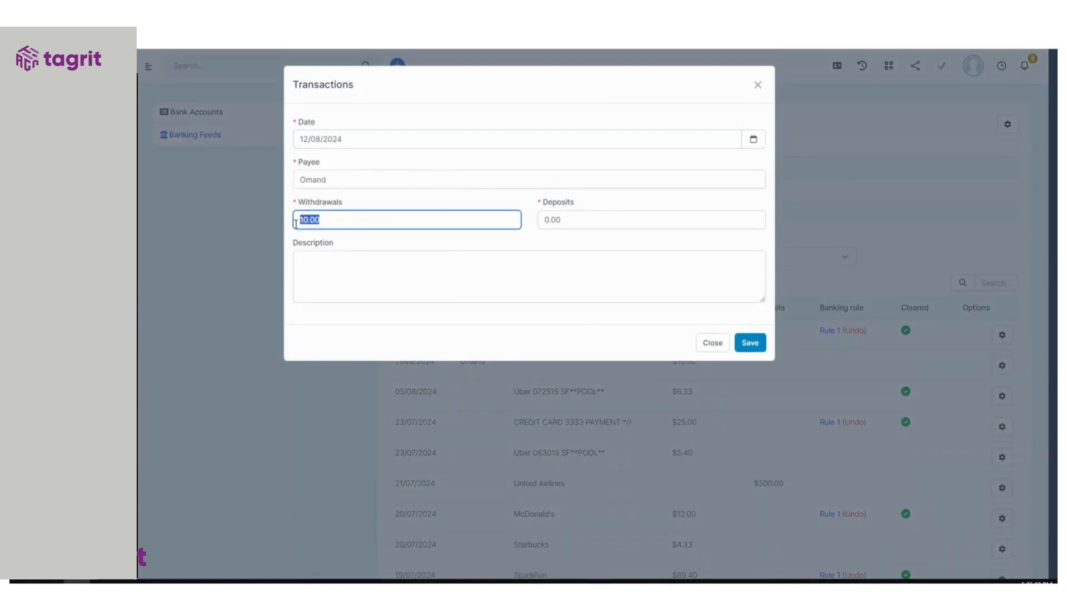
pyautogui.write('20')
pyautogui.doubleClick(601, 219)
pyautogui.write('0')
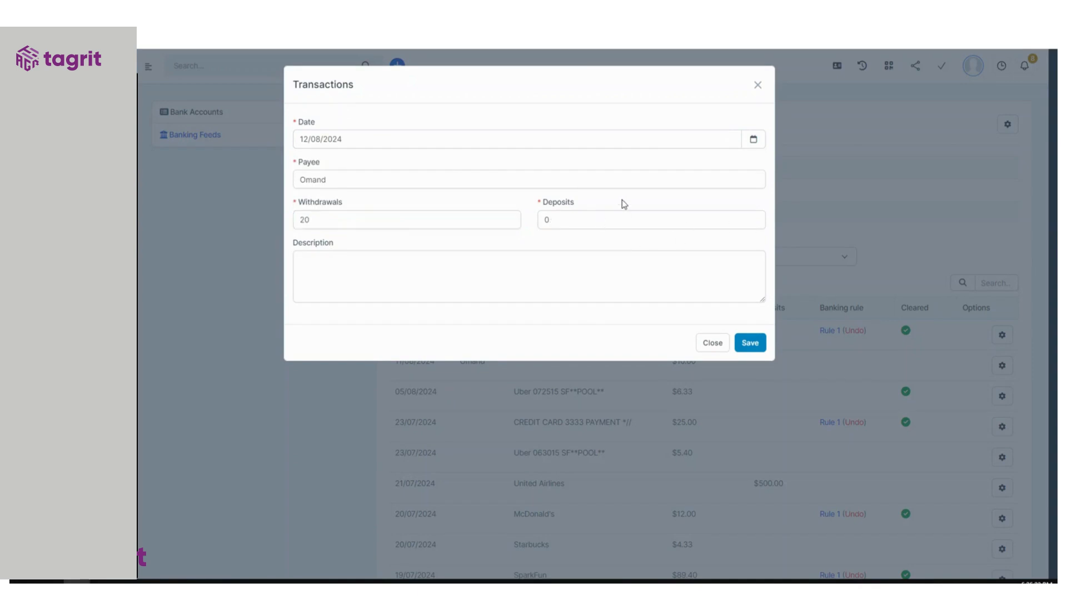
pyautogui.click(750, 344)
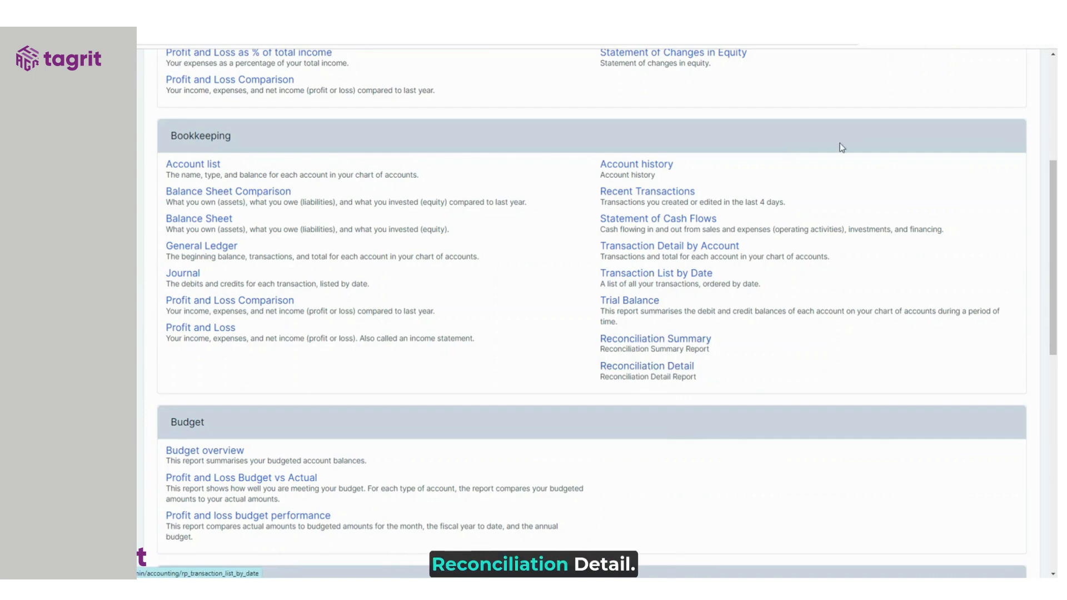
# - Filter the Reconciliation Detail report to VietABank with statement ending date 11/08/2024
pyautogui.click(647, 365)
pyautogui.click(507, 183)
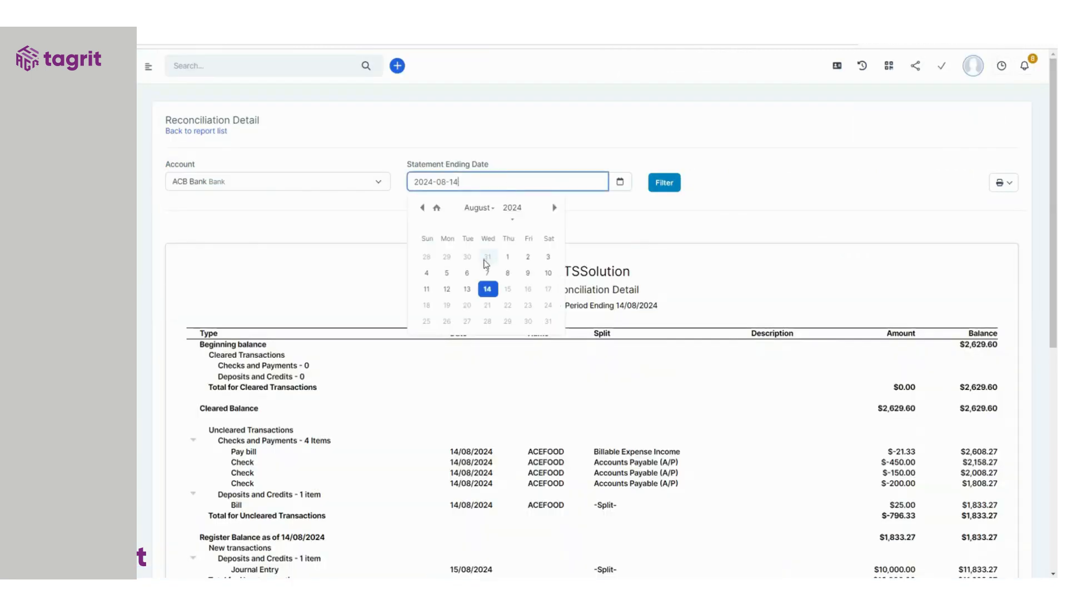
pyautogui.click(427, 289)
pyautogui.click(246, 191)
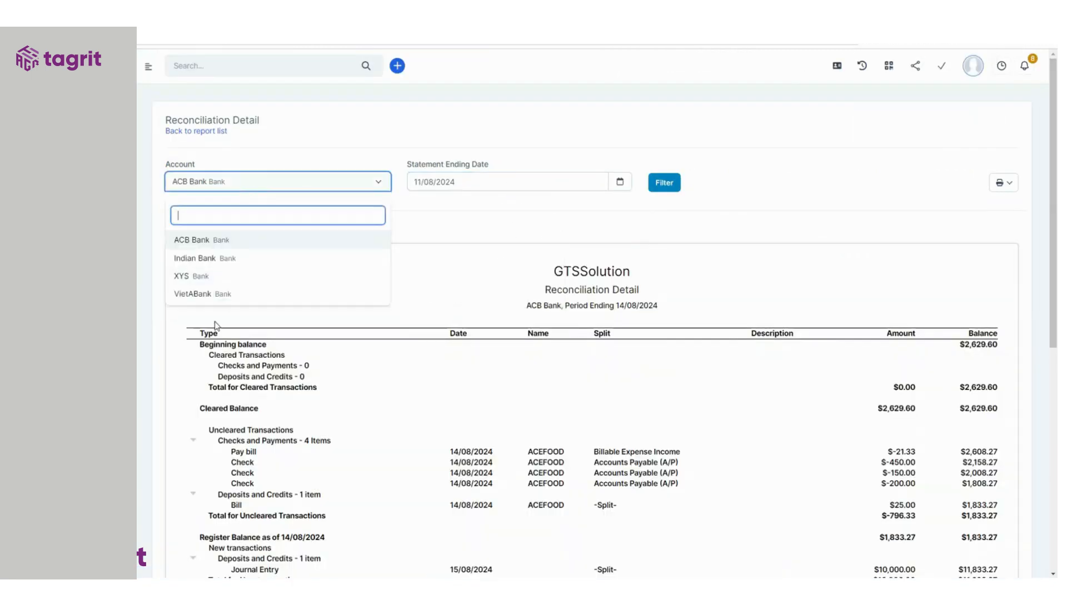
pyautogui.click(218, 296)
pyautogui.click(666, 184)
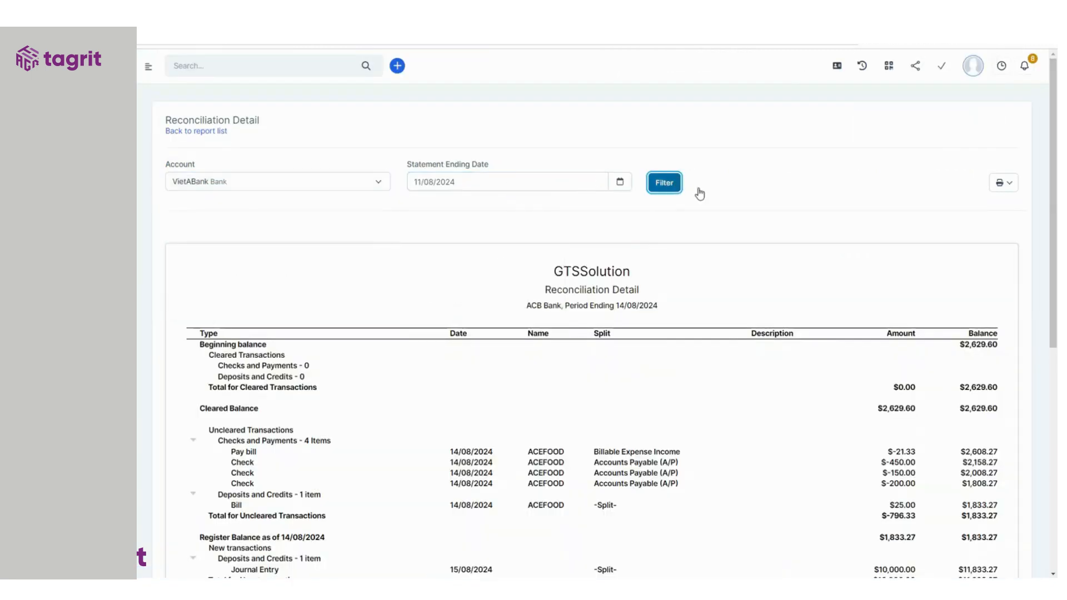